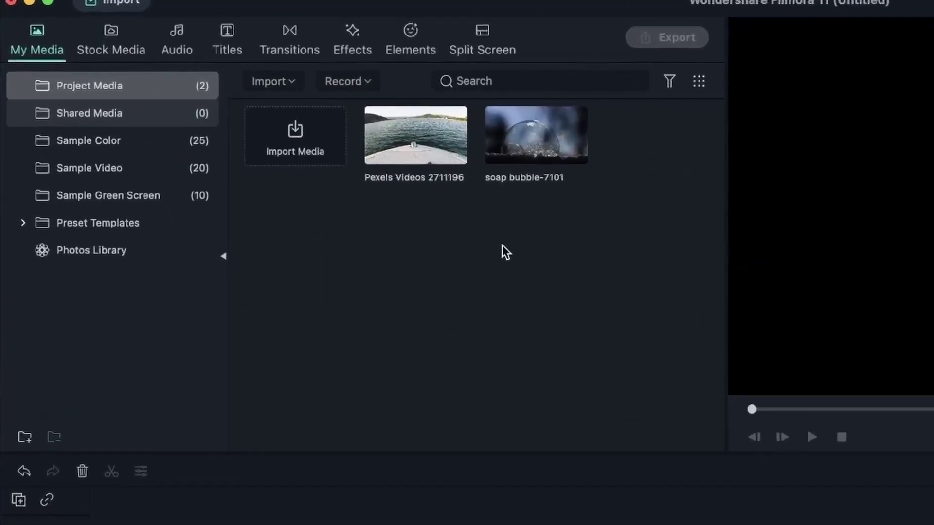
Step: Download the ocean ship stock clip, place it on video track 2, and hide that track
click(141, 39)
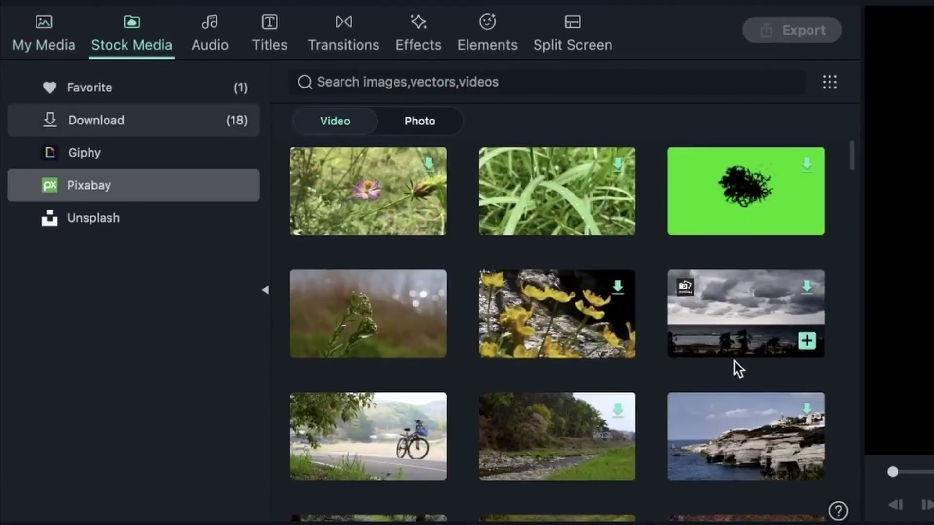
click(807, 286)
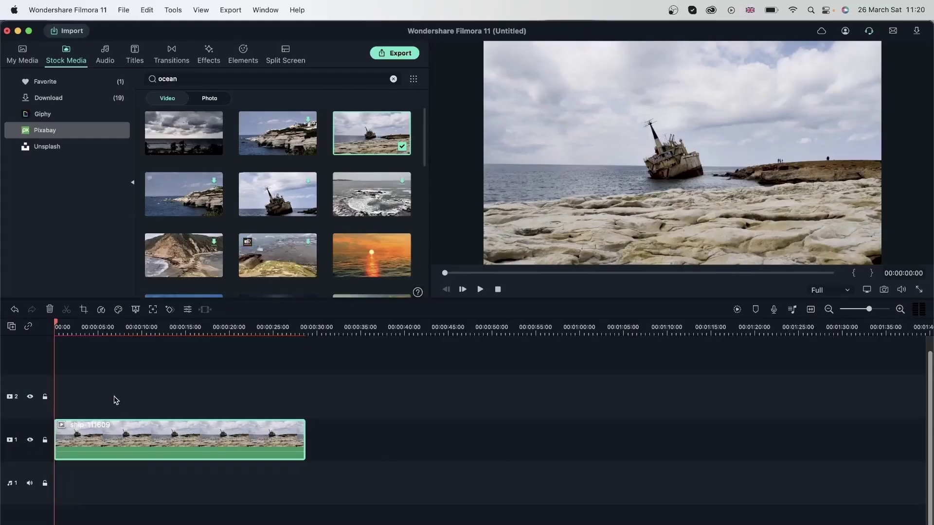
mouse_move(305, 152)
drag(354, 138, 55, 399)
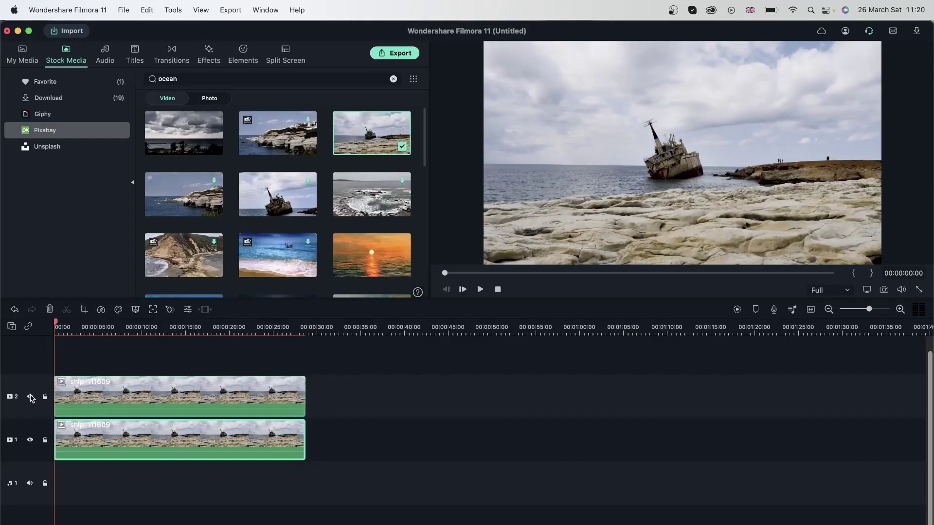
click(30, 397)
Step: Add an empty third video track, then delete and restore the track 1 ship clip
click(12, 327)
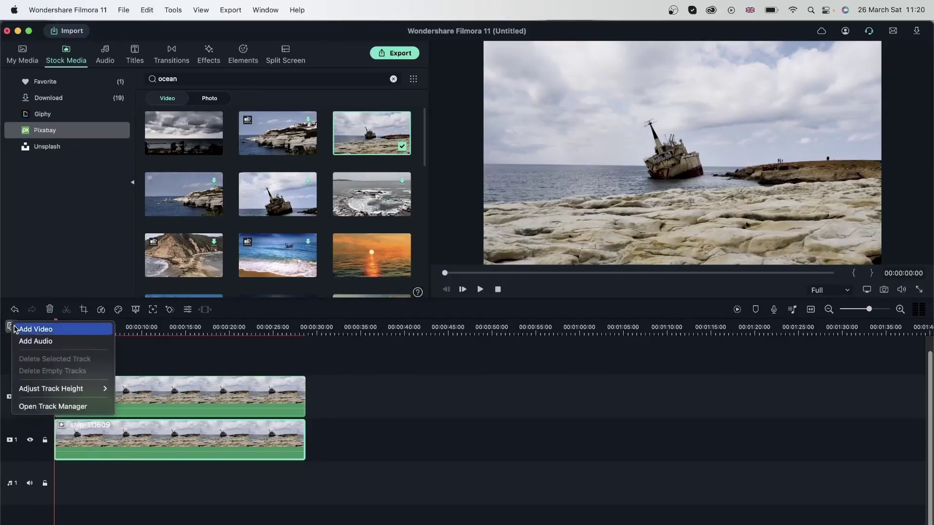
click(39, 328)
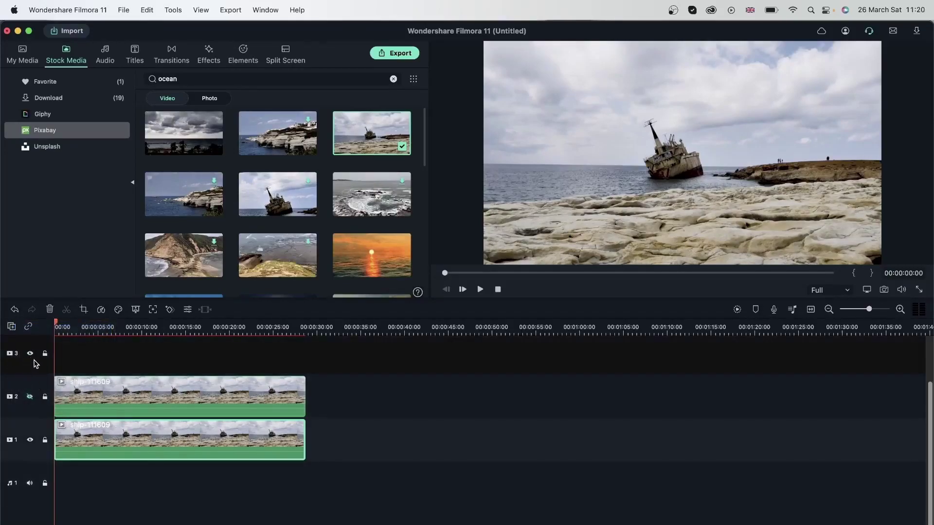
click(49, 309)
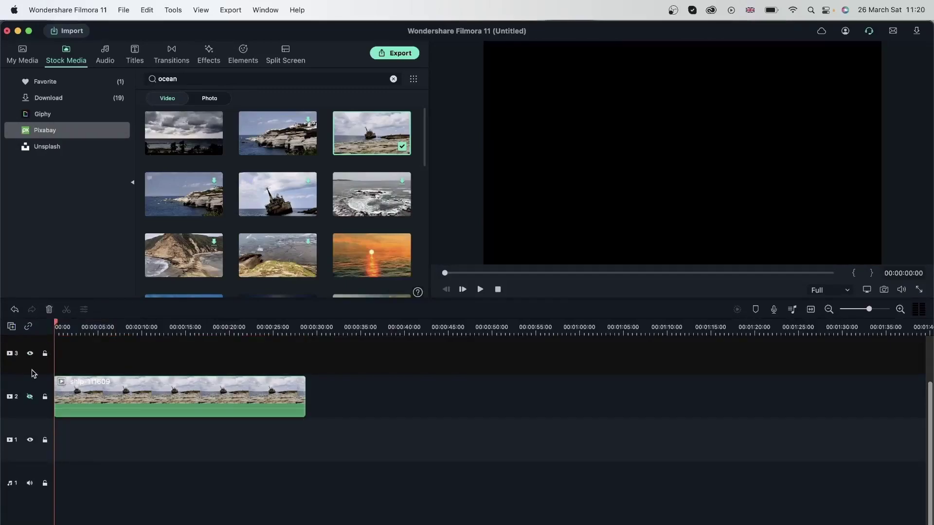
key(super+z)
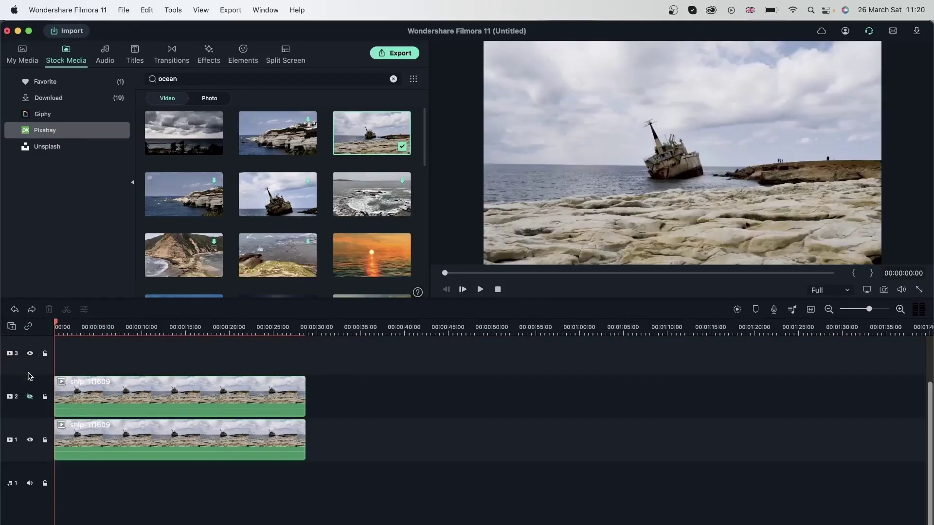
click(50, 309)
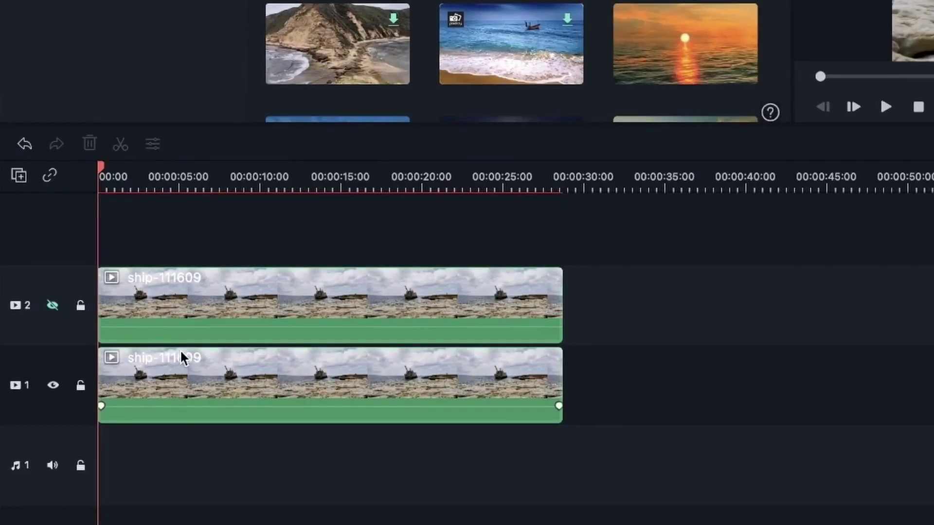
Step: Switch on Auto Enhance for the track 1 ship clip, compare with the original, and set Amount to 0.0
click(261, 392)
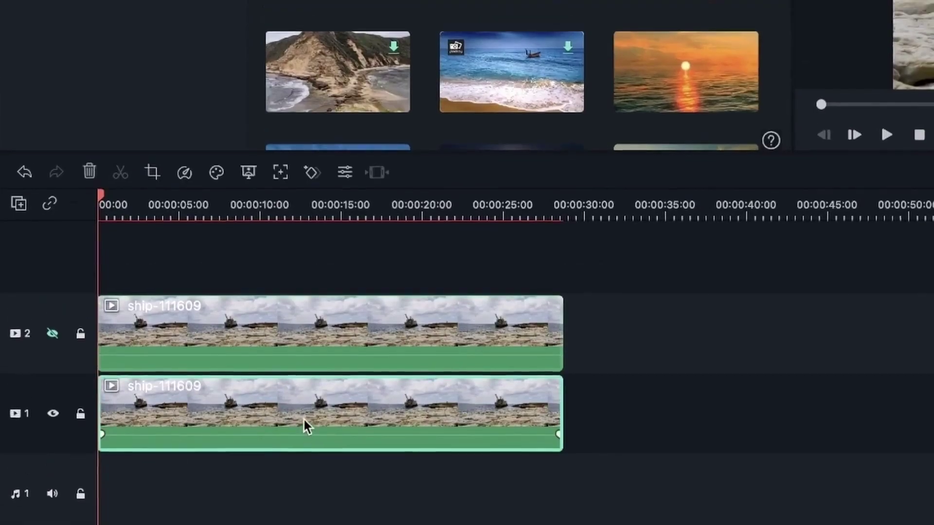
double_click(302, 397)
scroll(248, 262, up, 5)
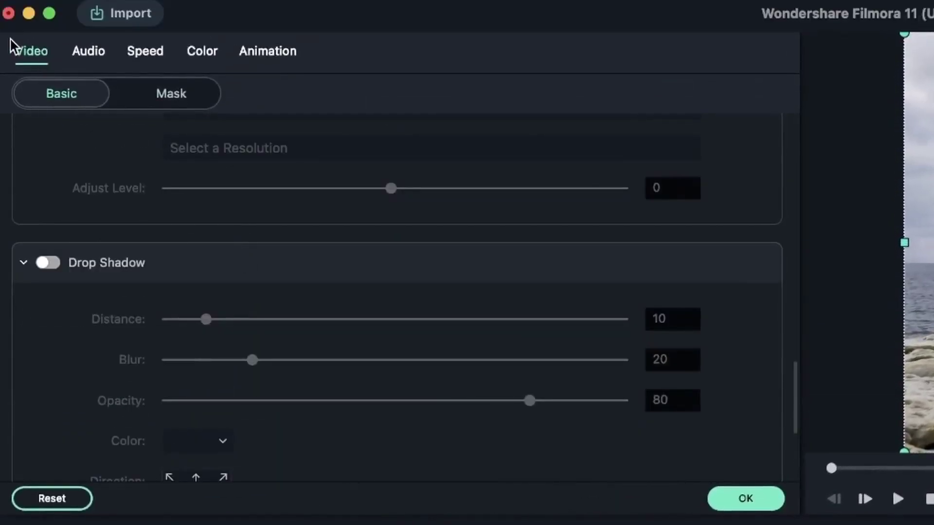
scroll(115, 281, down, 5)
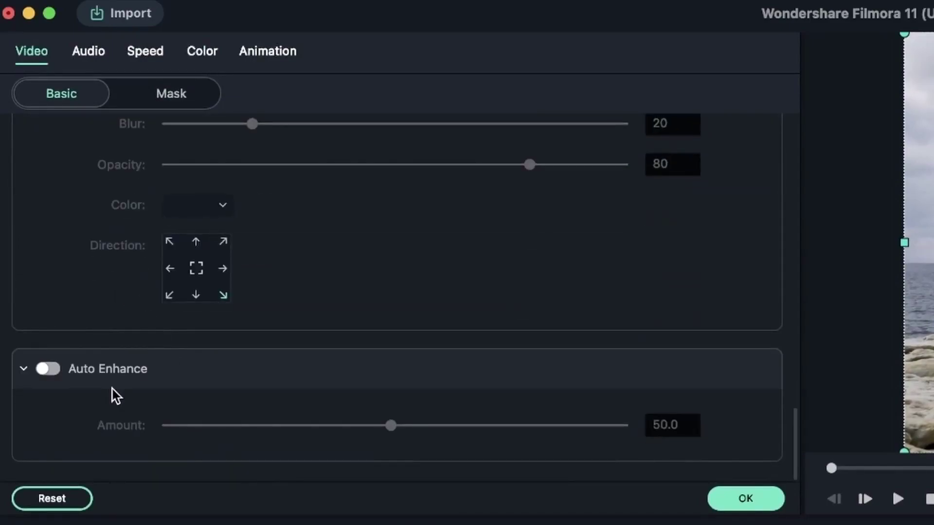
click(48, 368)
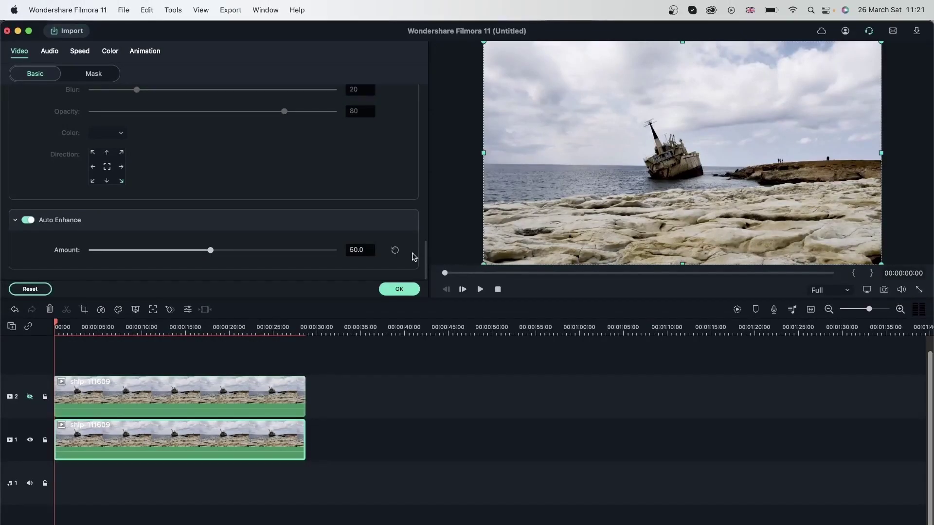
click(30, 397)
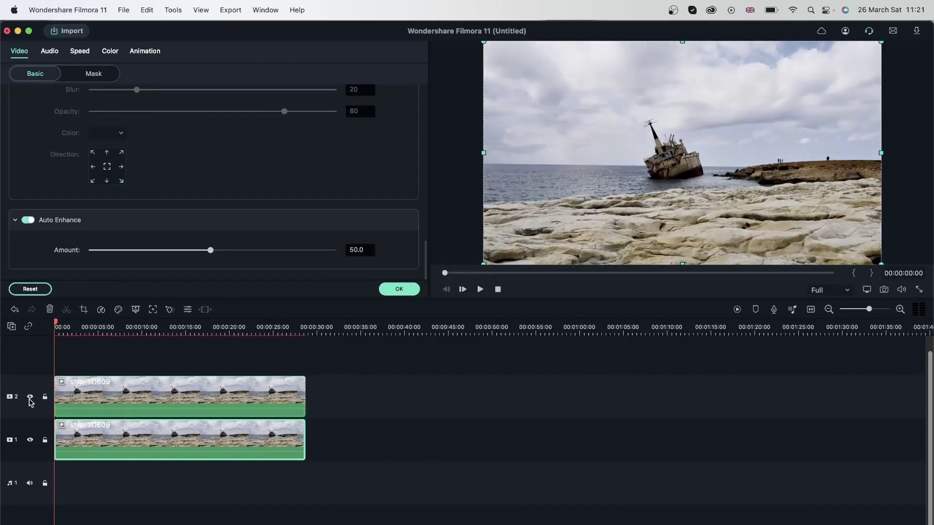
click(30, 398)
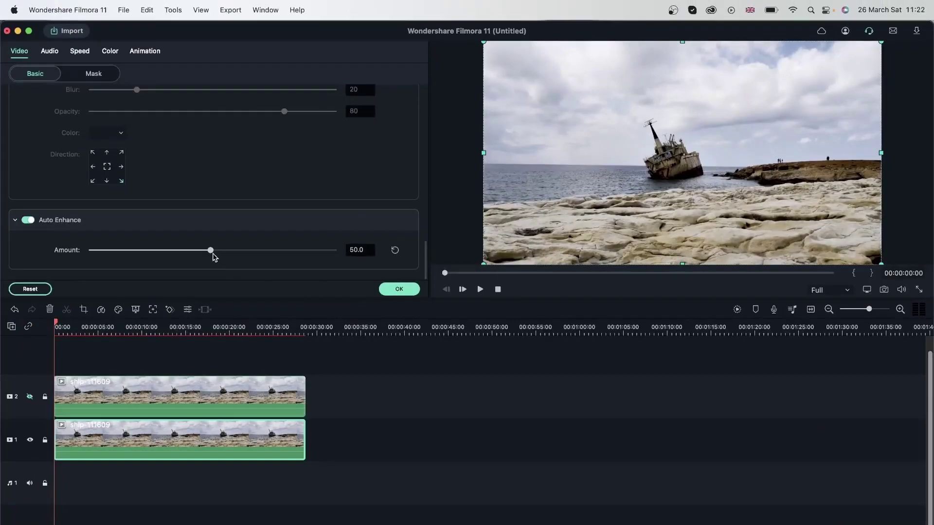
drag(213, 253, 68, 261)
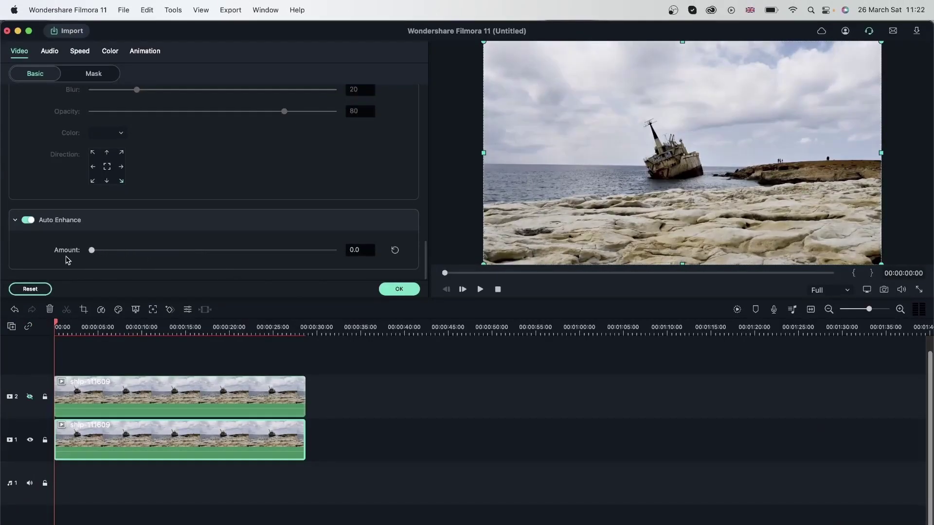
Step: Raise Auto Enhance Amount to 100, compare against the original, then lower it to about 79
click(31, 397)
drag(269, 250, 444, 253)
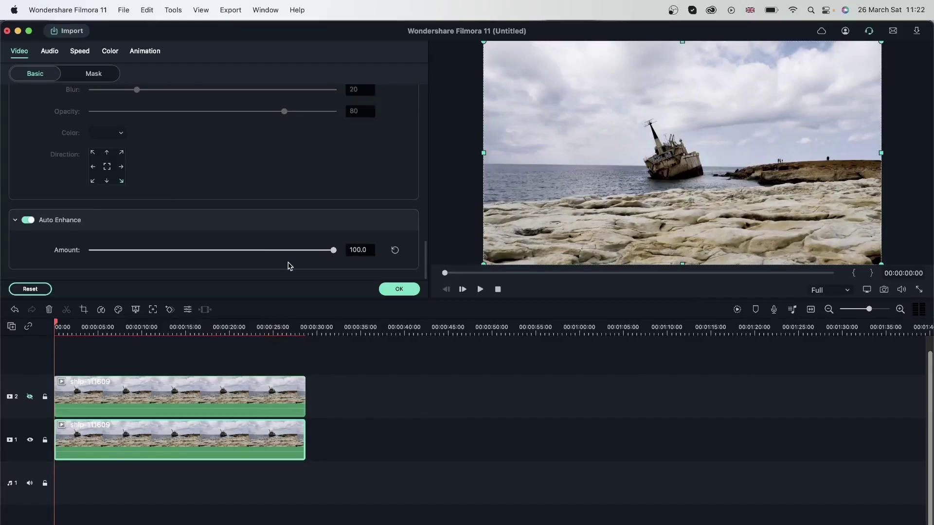
click(30, 397)
click(30, 397)
click(30, 397)
click(30, 397)
drag(333, 251, 283, 276)
Step: Toggle Auto Enhance off and on twice to compare the enhanced clip
click(32, 221)
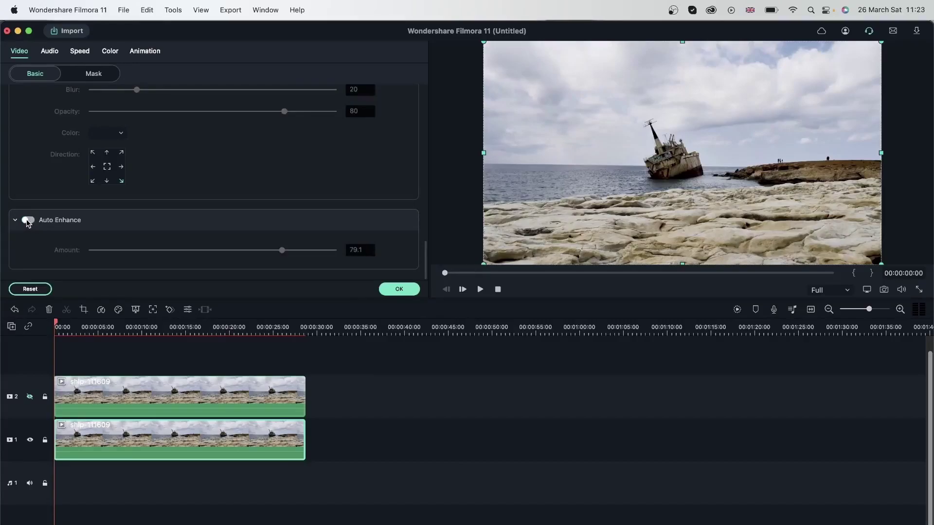
click(27, 223)
click(27, 221)
click(28, 222)
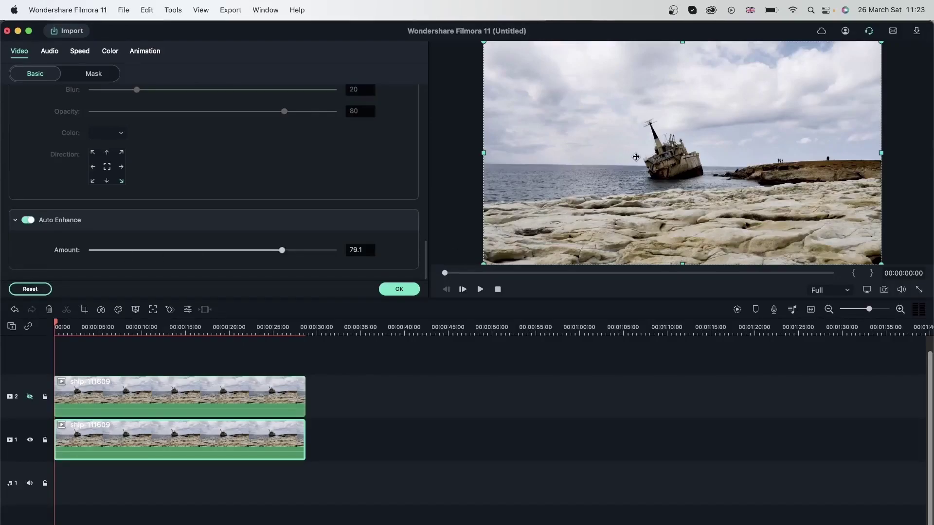
Step: Restore Auto Enhance Amount to 50.0, reset all video adjustments, and confirm with OK
mouse_move(388, 253)
click(395, 251)
click(30, 289)
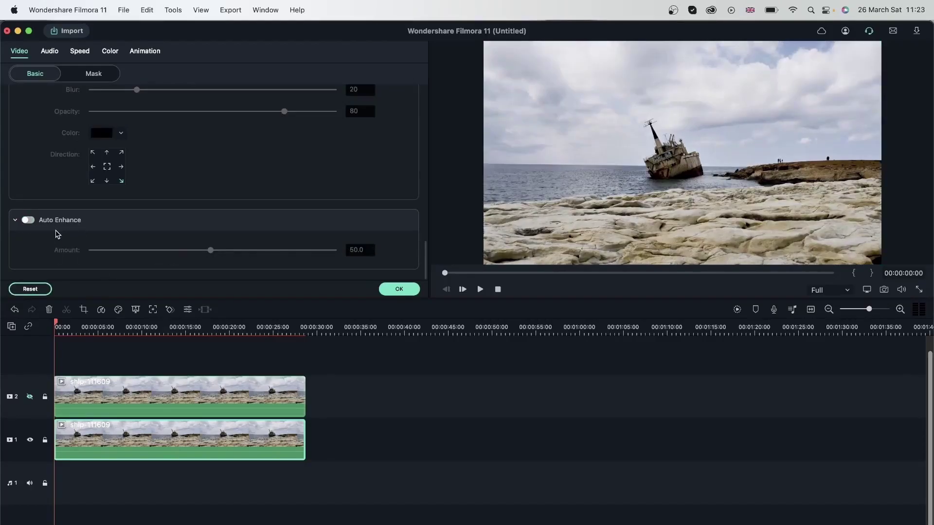
click(154, 437)
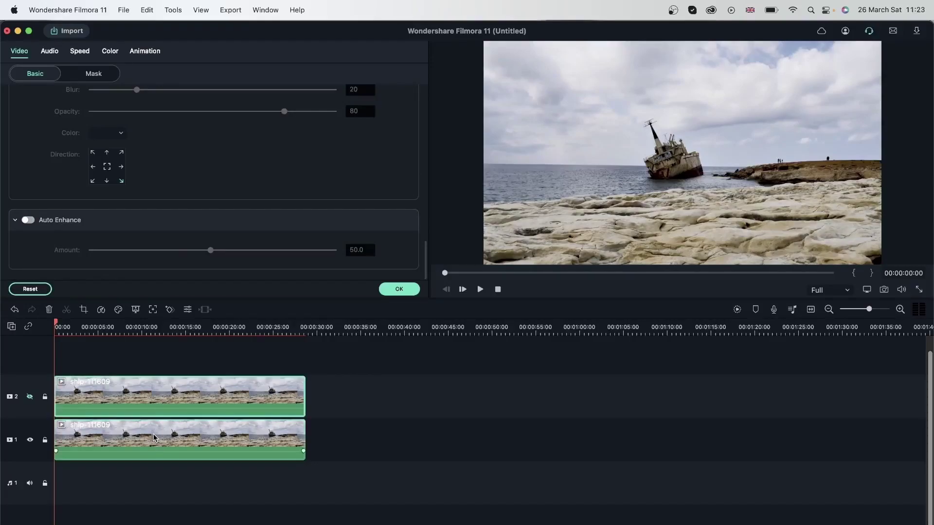
click(399, 289)
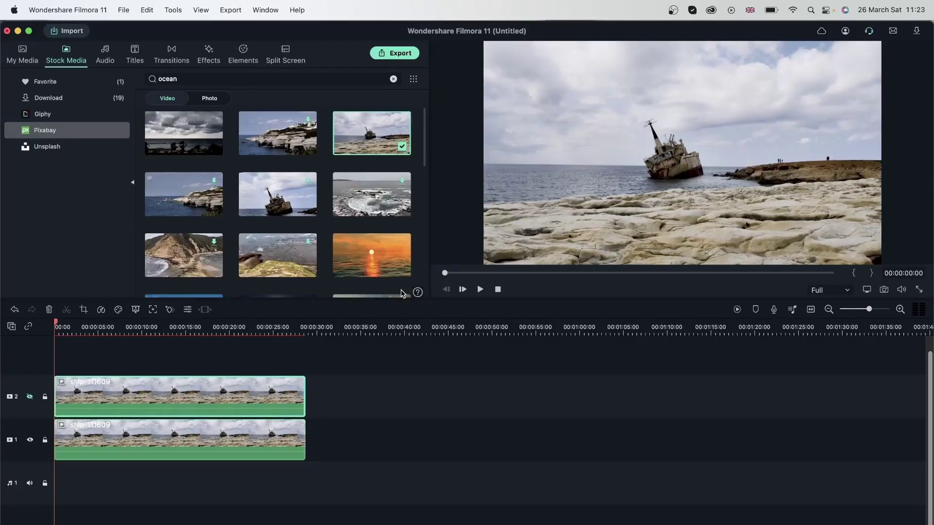
Step: Box-select both ship clips on the timeline and delete them
scroll(402, 293, down, 1)
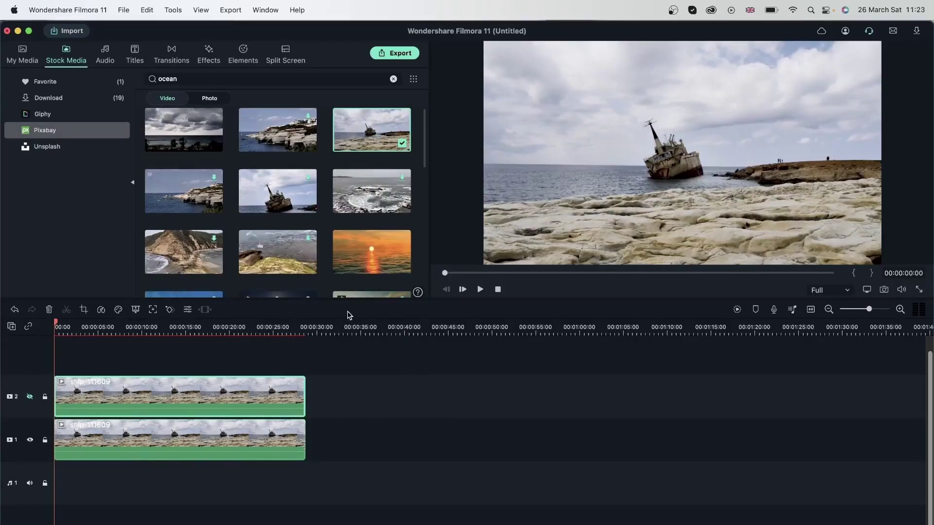
click(396, 488)
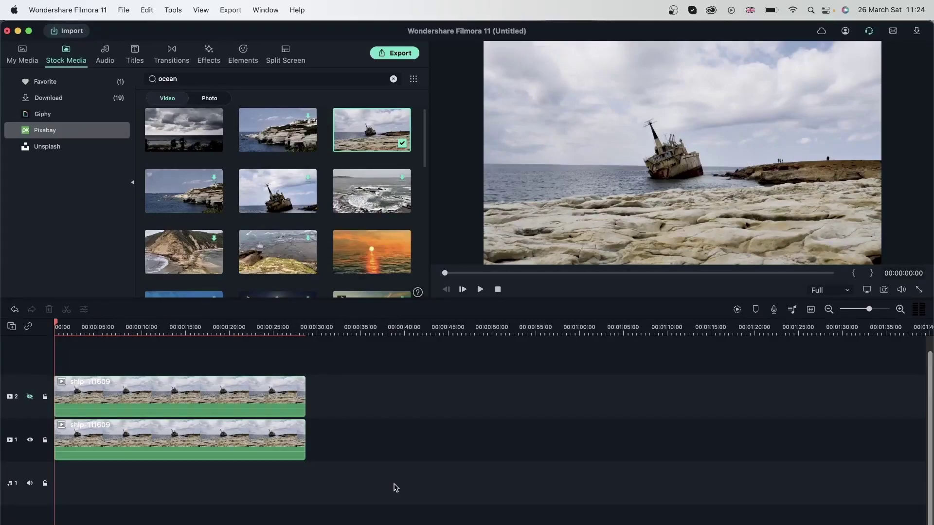
drag(428, 479, 105, 375)
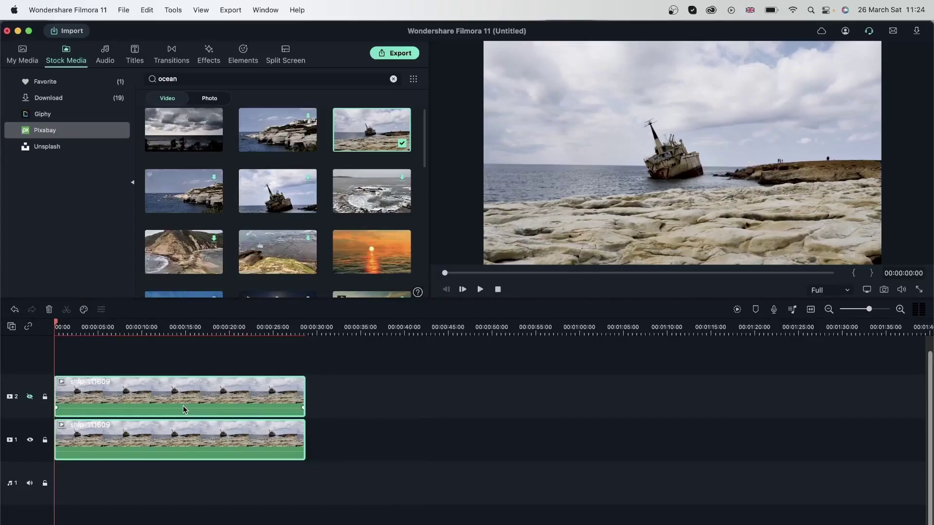
click(49, 310)
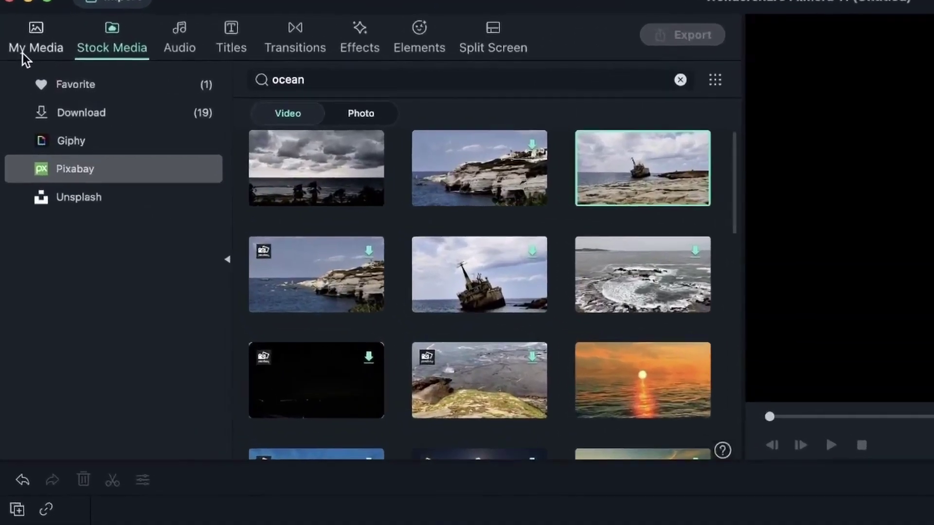
Step: Search Stock Media for 'soap bubble' and scroll through the results
click(27, 54)
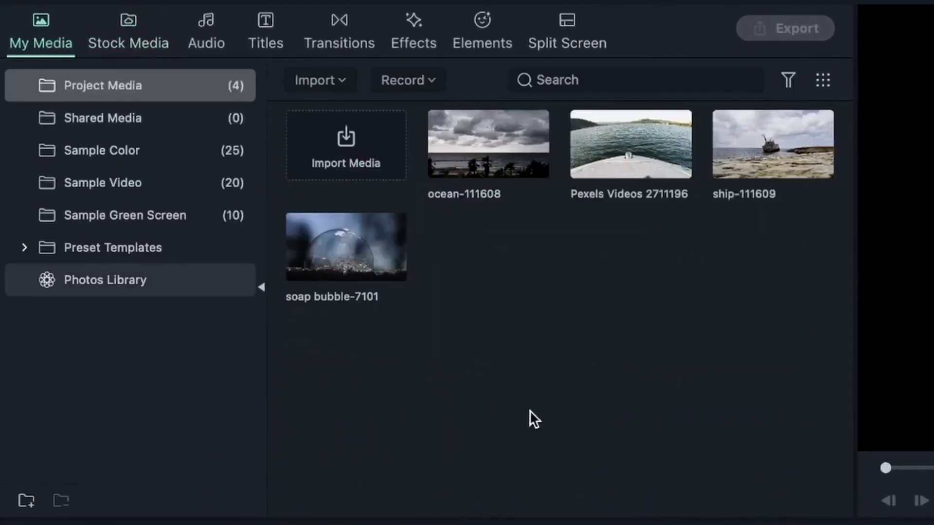
mouse_move(290, 292)
click(118, 37)
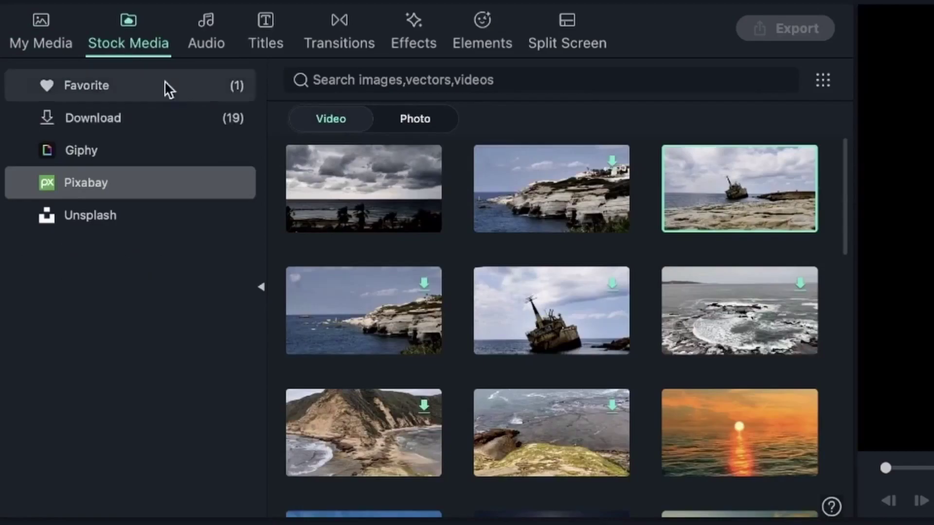
mouse_move(378, 160)
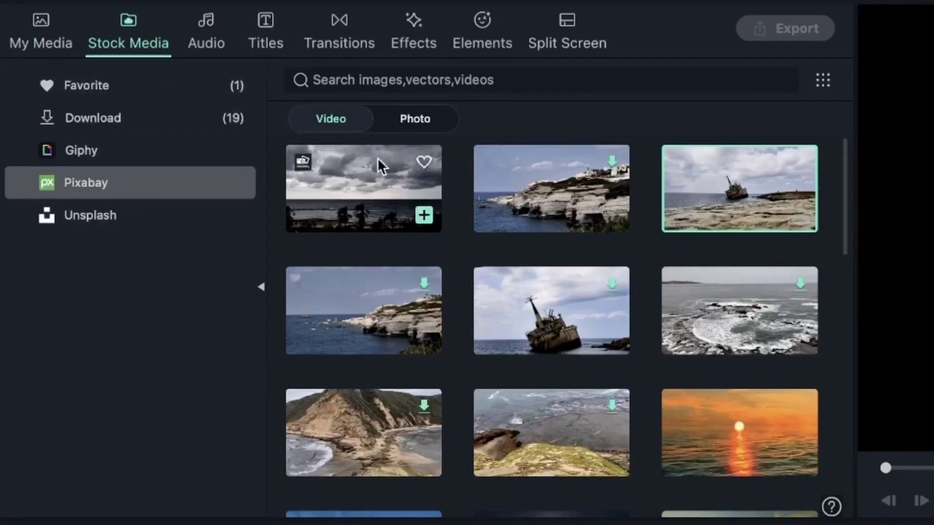
click(351, 79)
text(soap bubble)
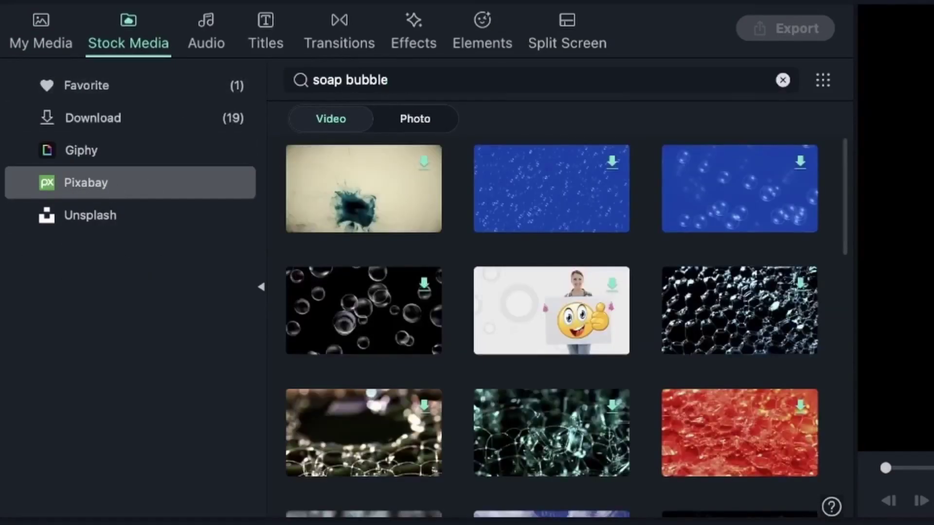
mouse_move(397, 192)
scroll(415, 229, down, 6)
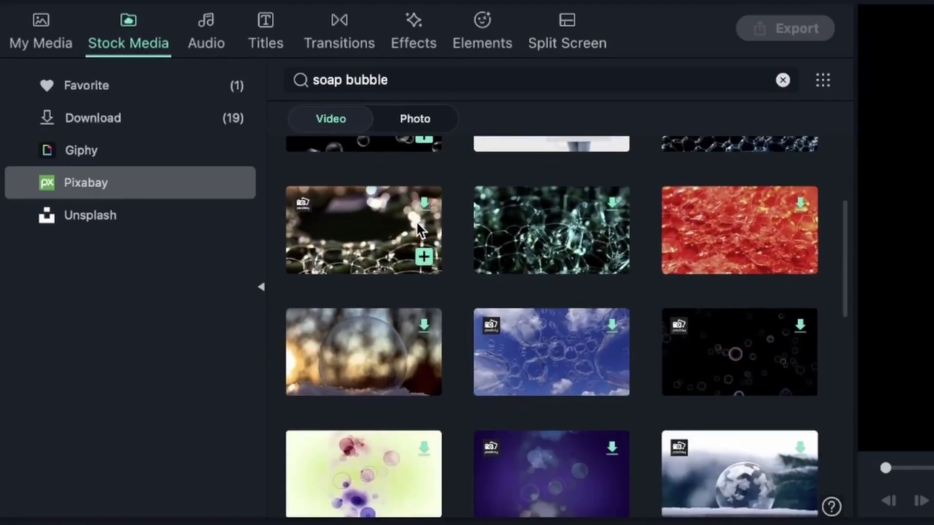
scroll(413, 218, down, 6)
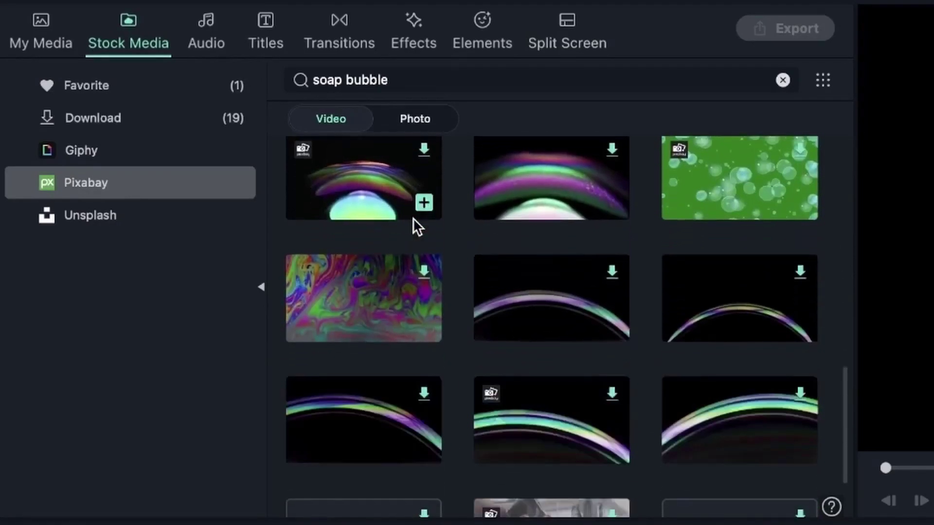
scroll(408, 225, down, 4)
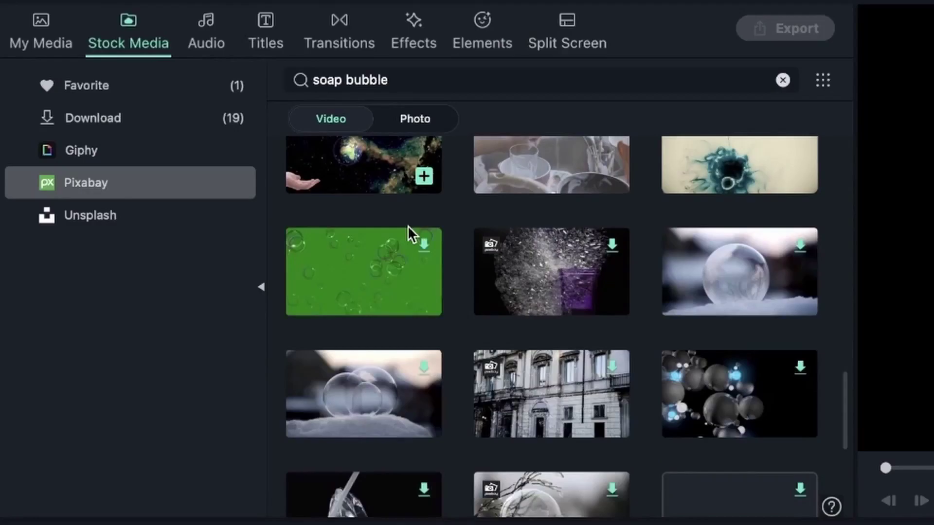
scroll(408, 225, down, 3)
scroll(407, 224, down, 3)
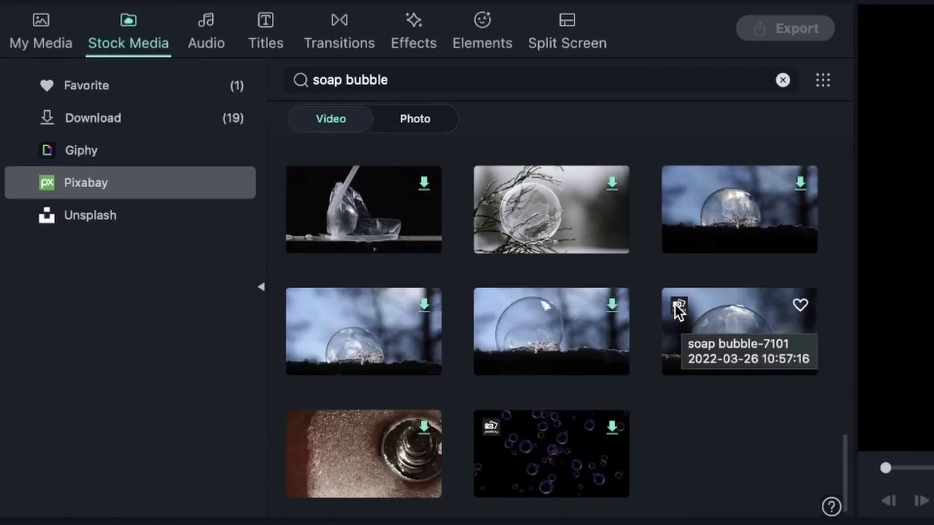
Step: Add soap bubble-7101 from My Media to the timeline, dismissing the frame-rate notice
click(57, 44)
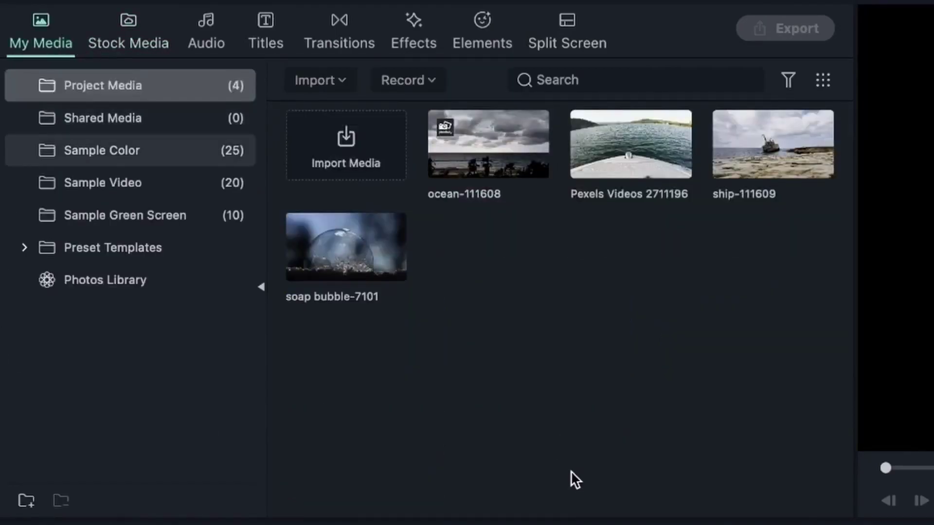
mouse_move(334, 254)
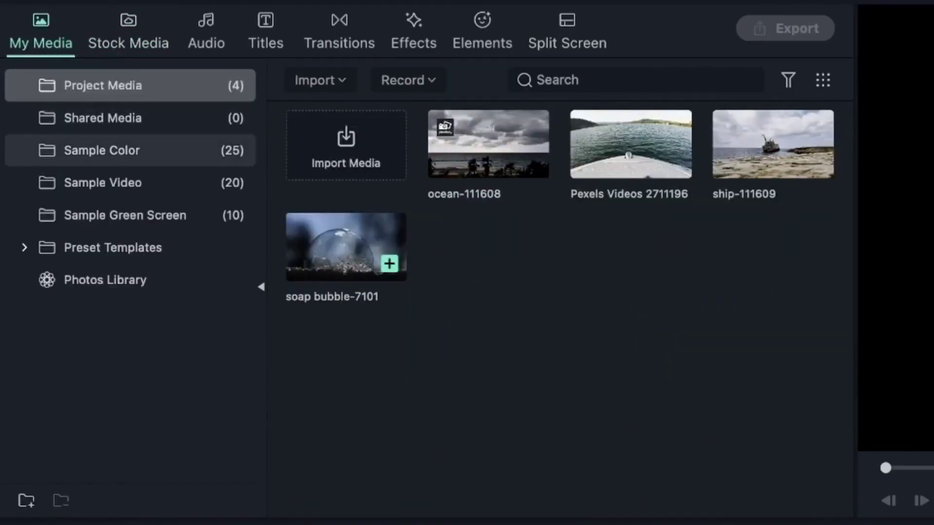
click(389, 264)
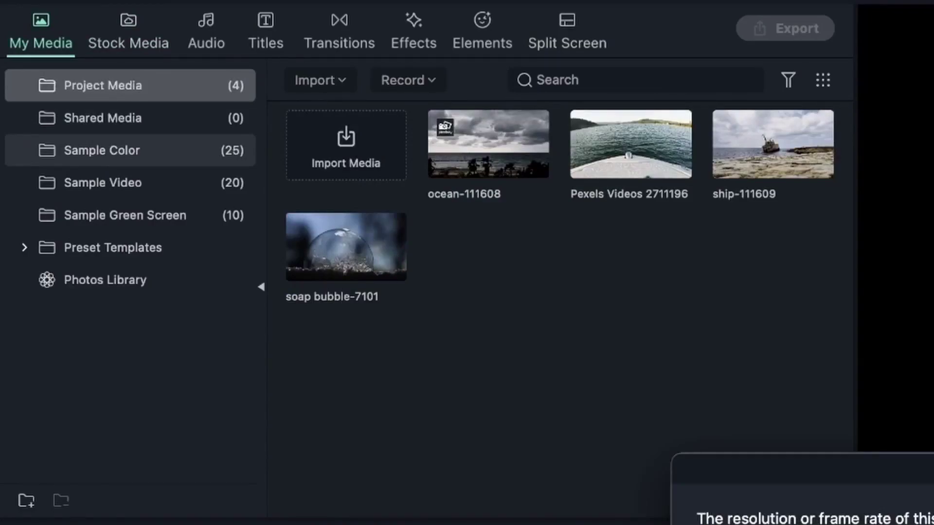
key(Return)
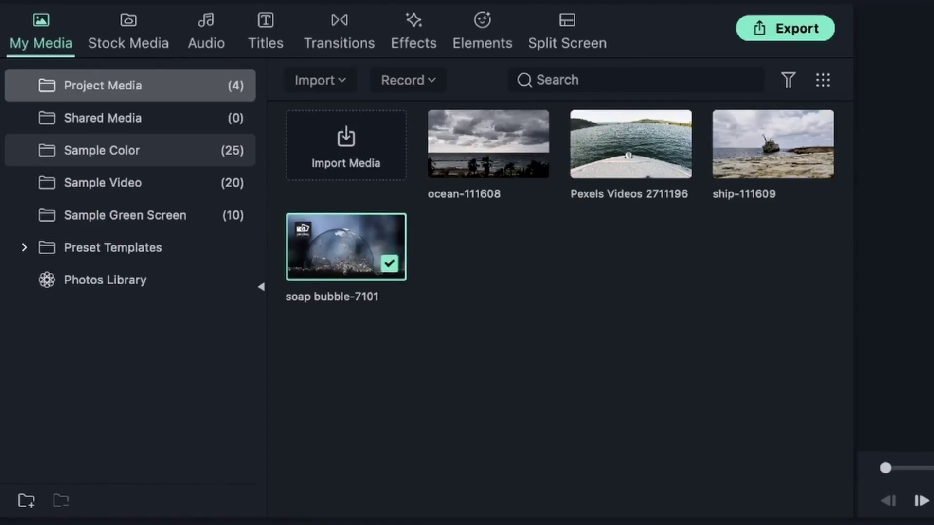
Step: Preview soap bubble-7101, then place a second copy on video track 2 and hide that track
right_click(360, 249)
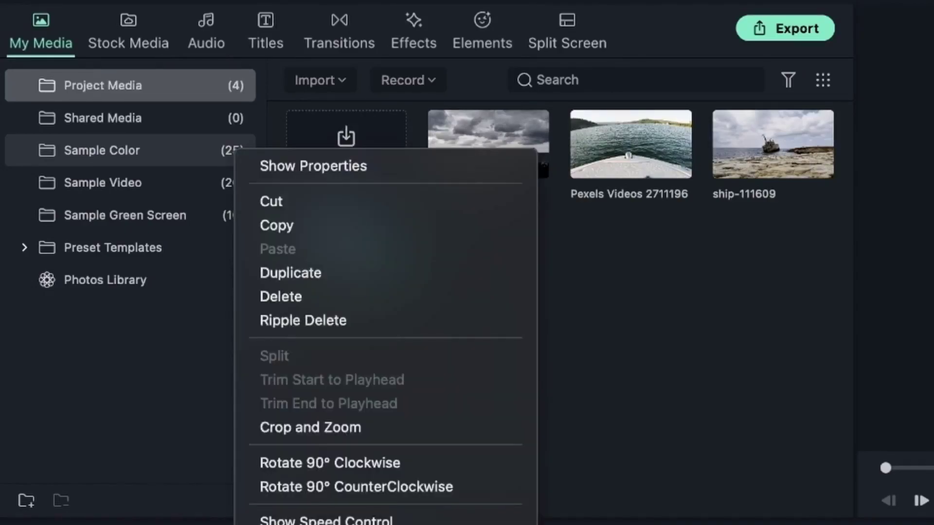
key(Escape)
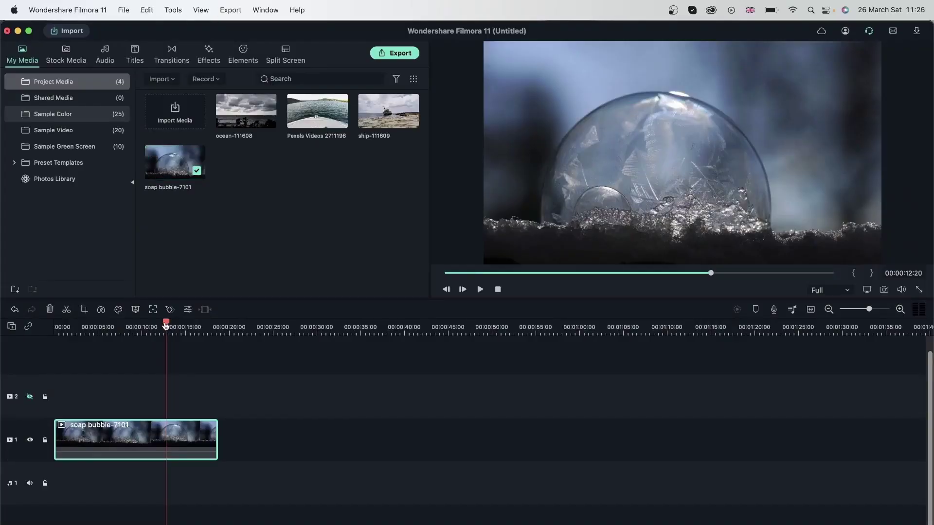
drag(167, 325, 55, 331)
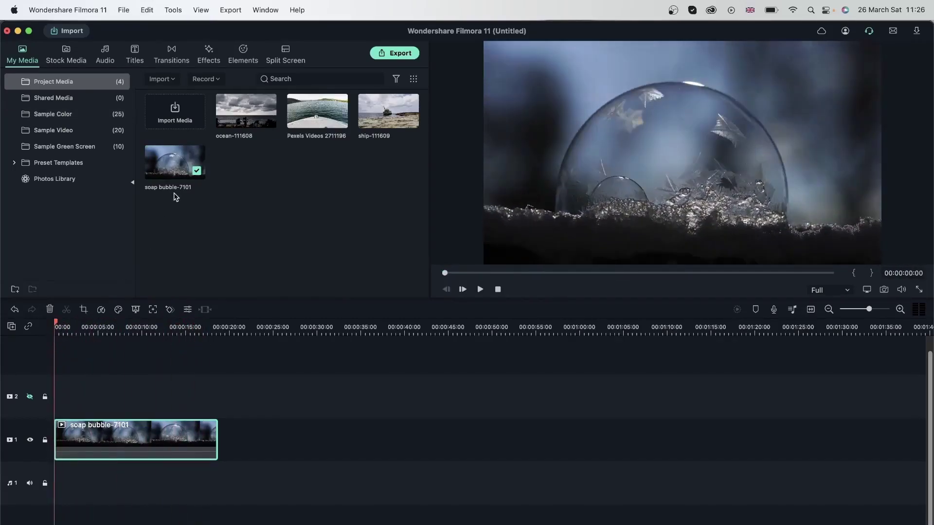
drag(164, 164, 69, 391)
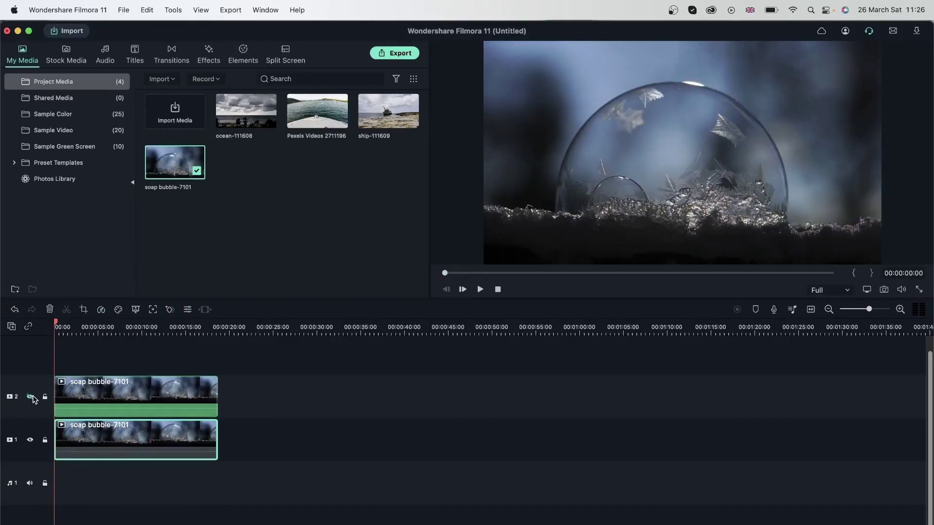
click(30, 397)
Step: Switch on Stabilization for the track 1 bubble clip with smooth level 10 and Reflect edges
double_click(120, 445)
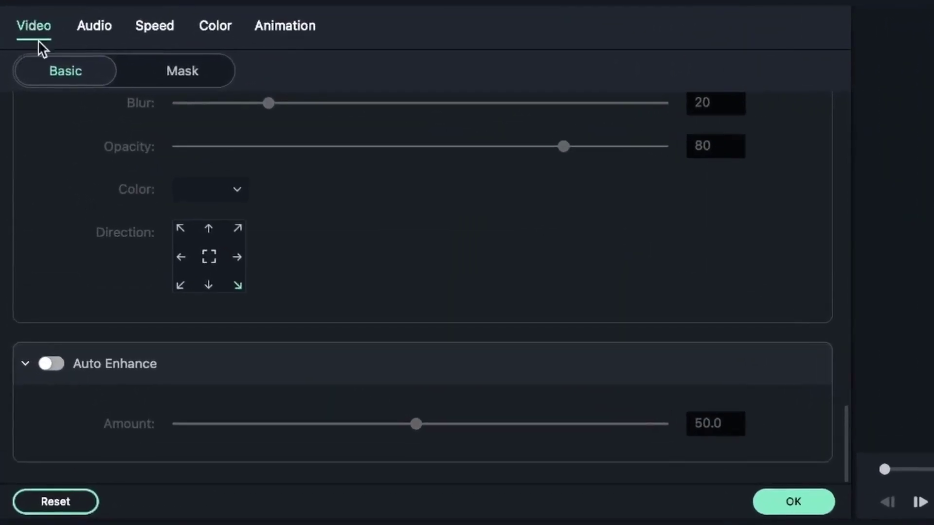
scroll(164, 249, up, 10)
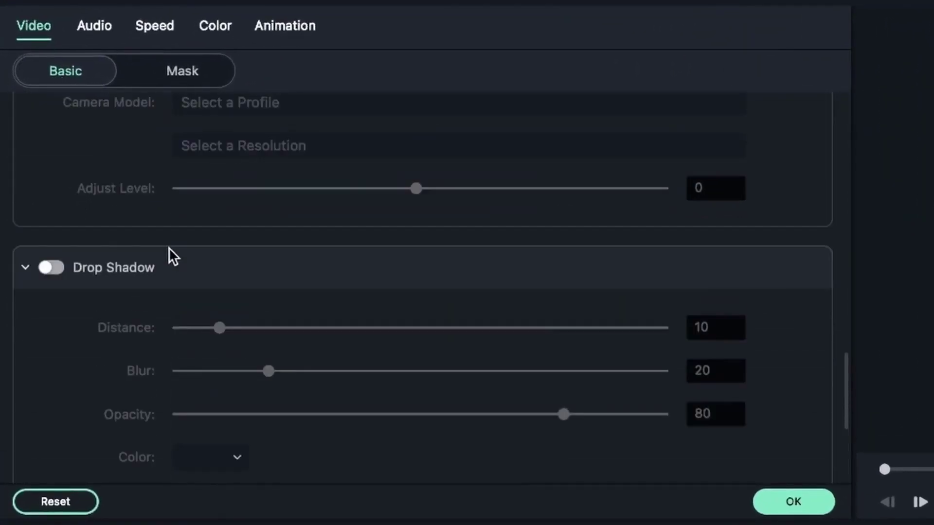
scroll(168, 254, up, 10)
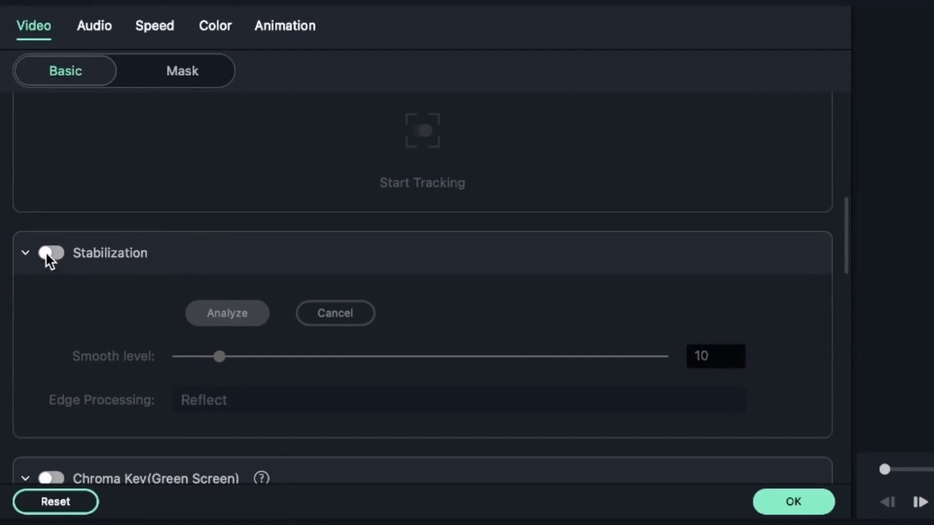
click(49, 253)
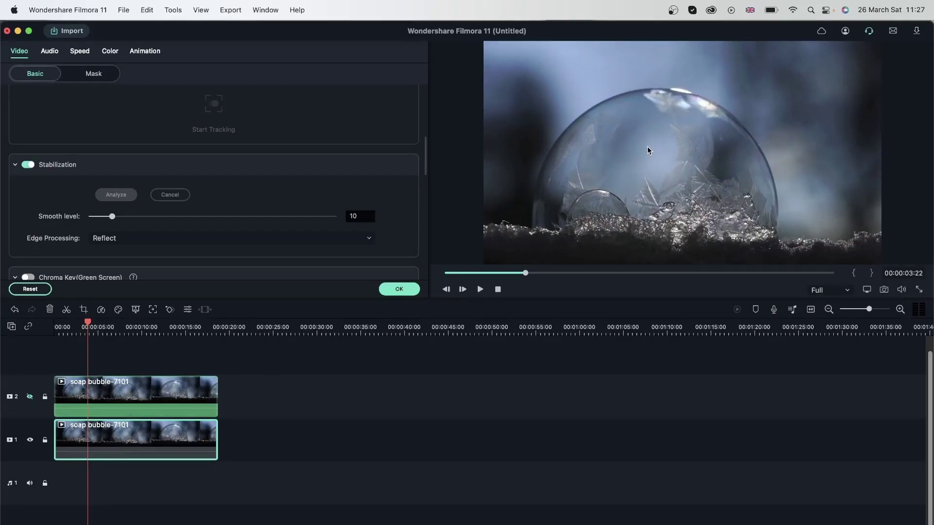
Step: Confirm stabilization, unhide track 2, and shrink its clip toward the upper left of the frame
click(399, 290)
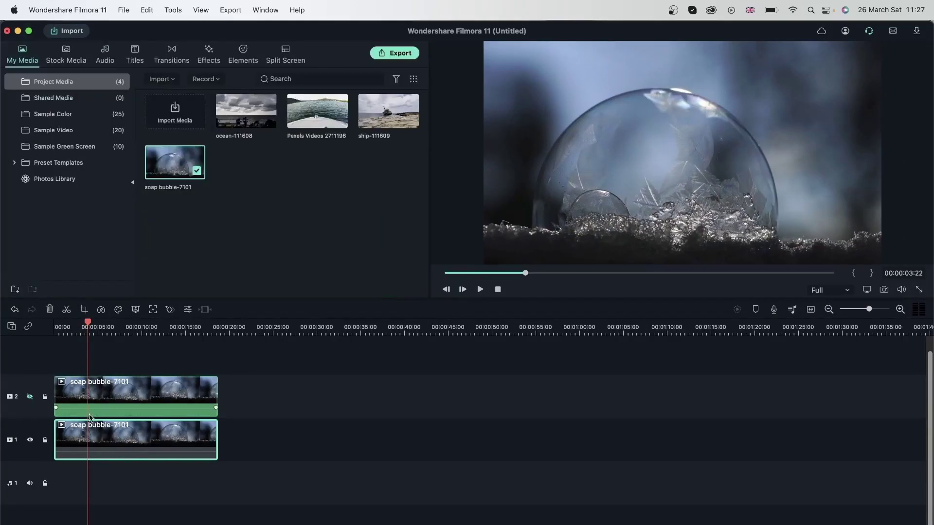
click(30, 397)
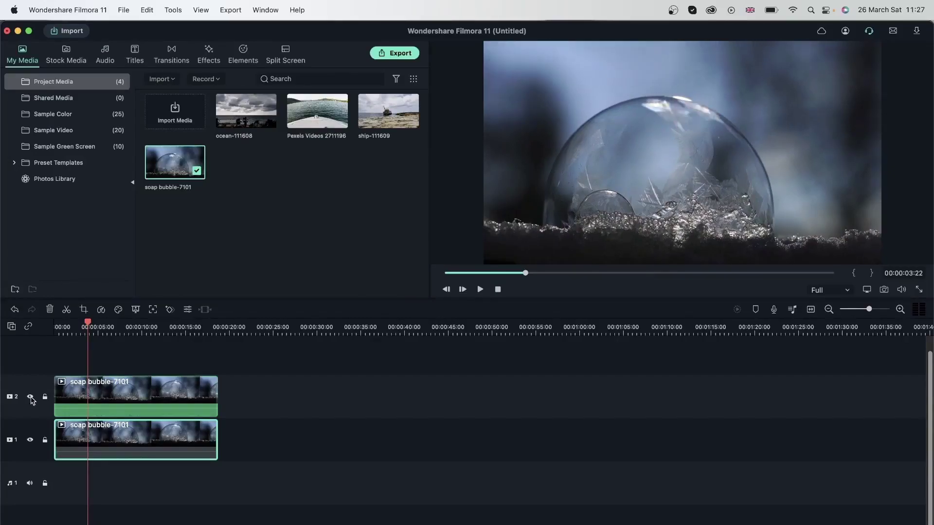
double_click(744, 205)
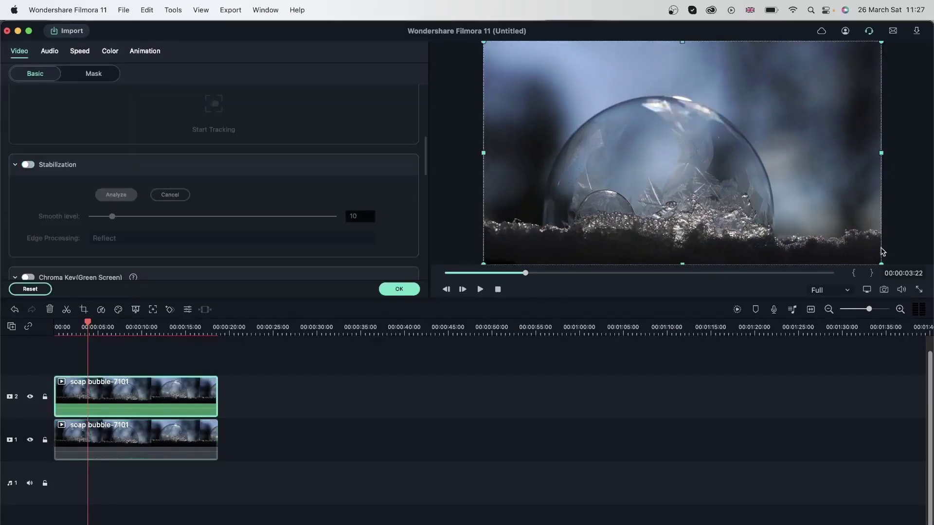
drag(881, 258, 652, 119)
click(820, 211)
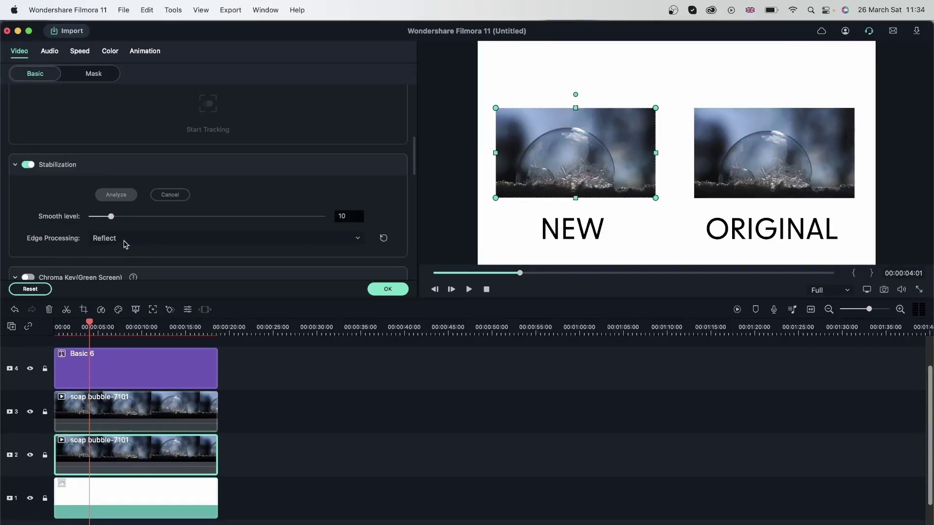
Step: Paste a second pair of bubble clips onto tracks 2 and 3 around 00:00:23, aligned together
click(388, 289)
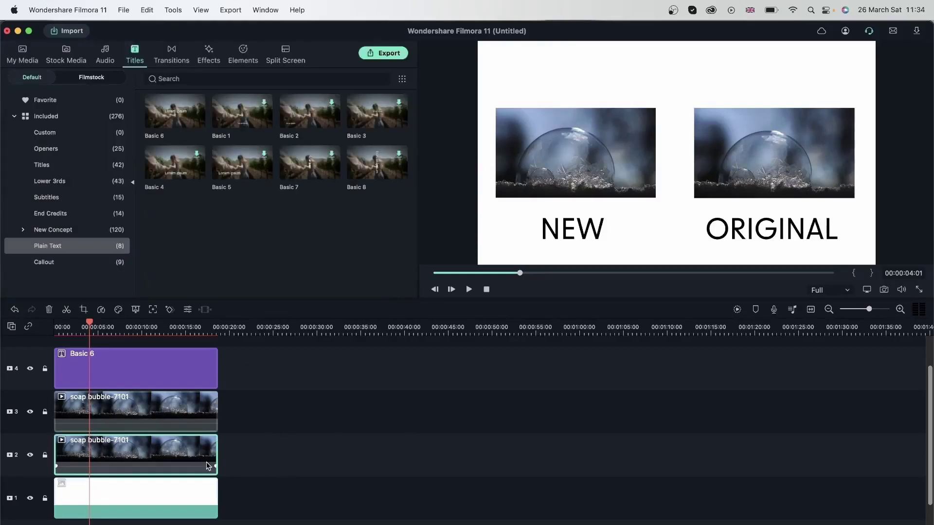
click(267, 327)
click(310, 467)
key(super+v)
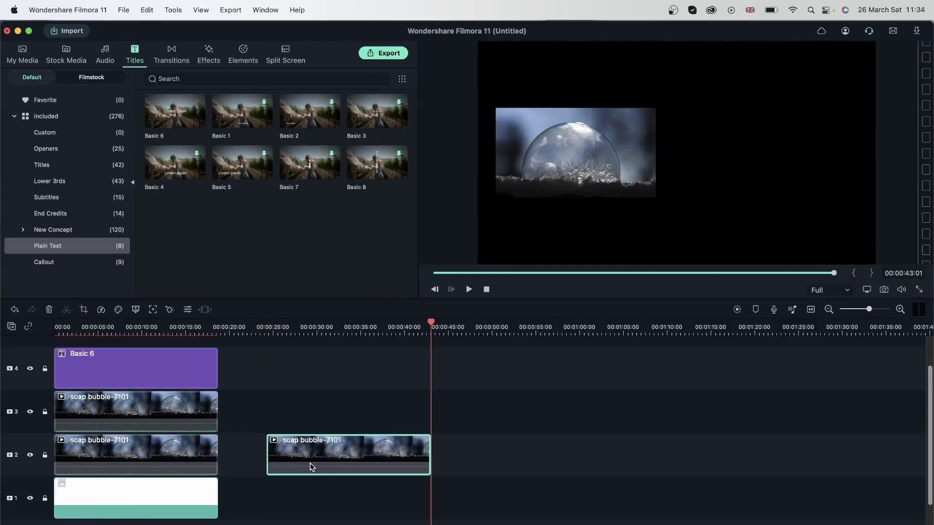
click(145, 417)
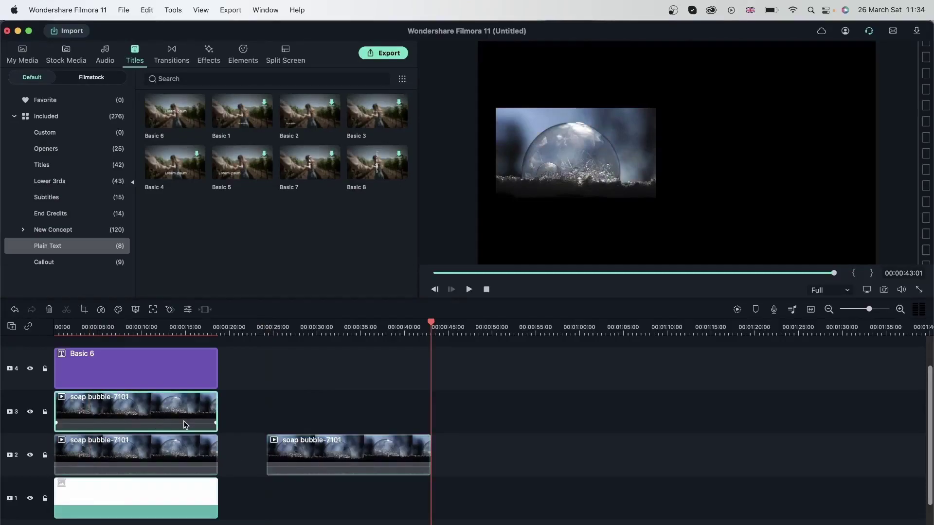
click(261, 327)
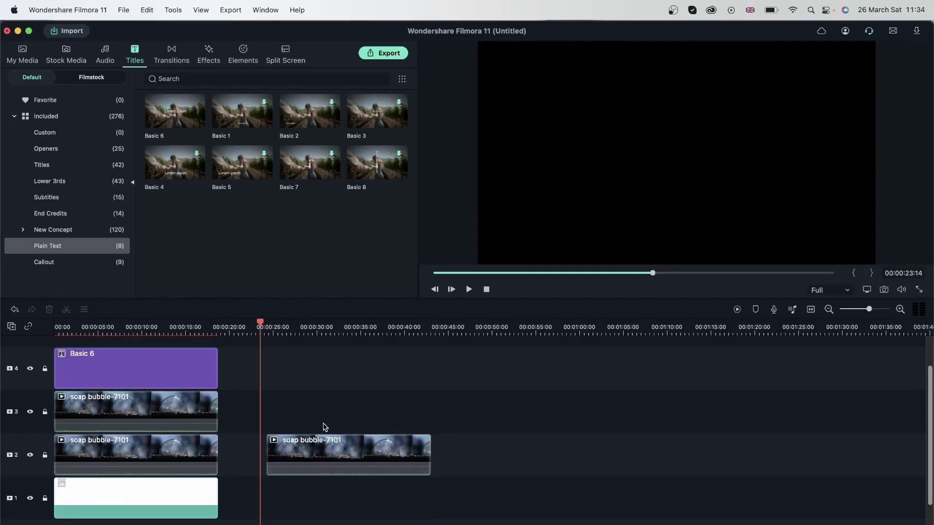
key(super+v)
drag(323, 428, 352, 406)
click(334, 455)
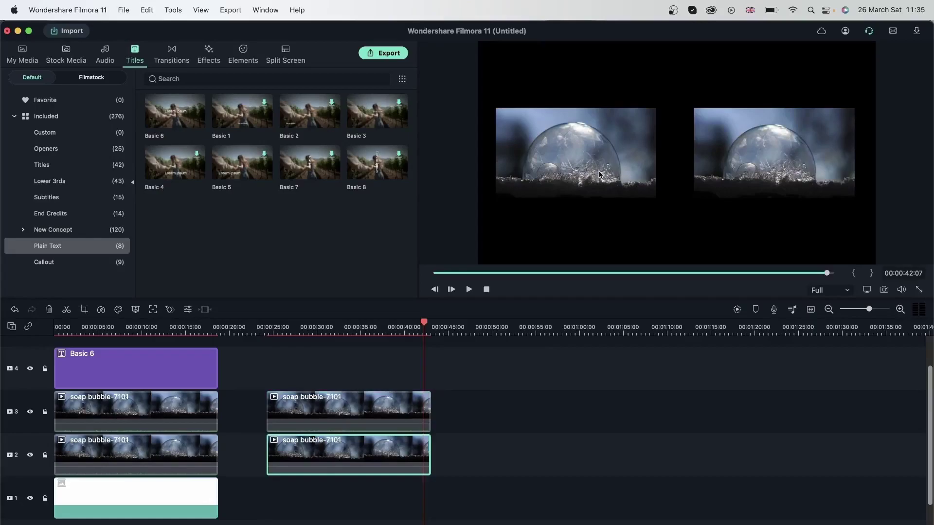
Step: Enlarge the second track-2 bubble clip to fill the whole frame
double_click(632, 194)
drag(655, 197, 893, 302)
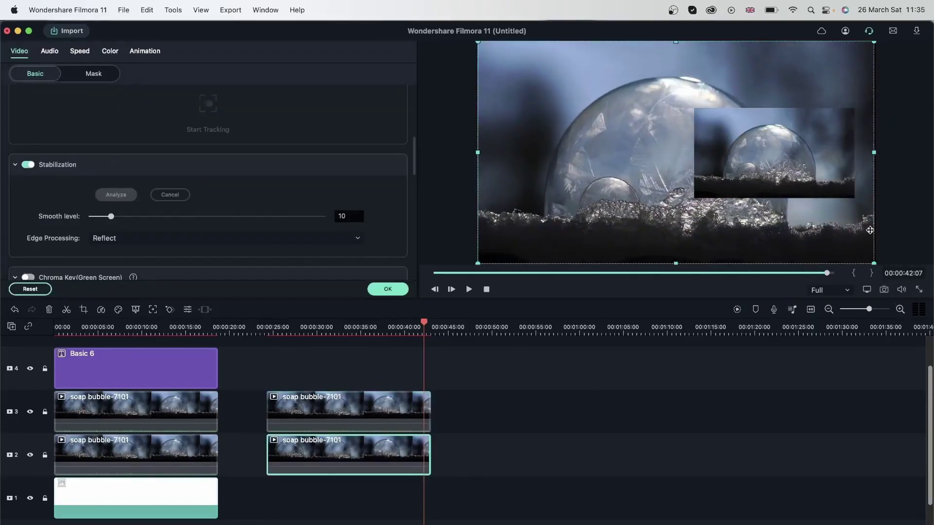
drag(799, 167, 582, 100)
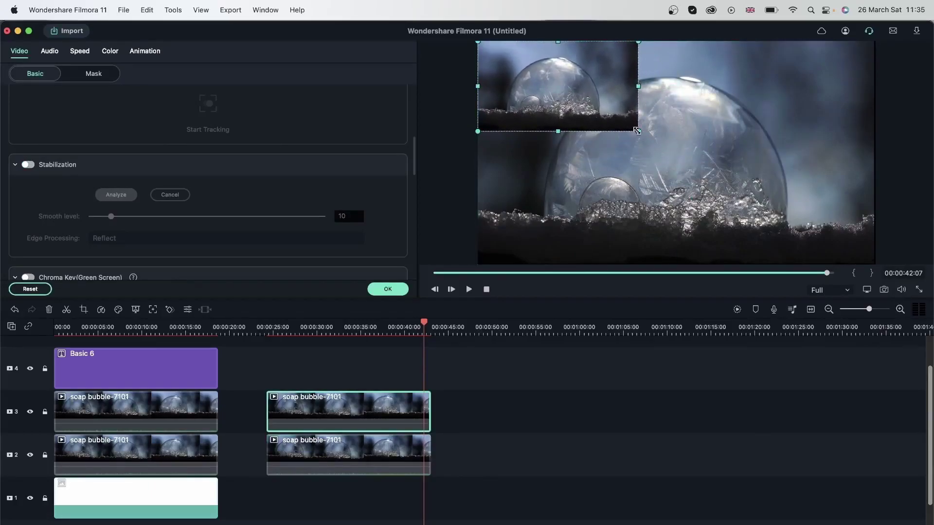
drag(637, 131, 875, 263)
click(595, 457)
Step: Toggle track 3's visibility repeatedly to compare stabilized and original framing
click(295, 324)
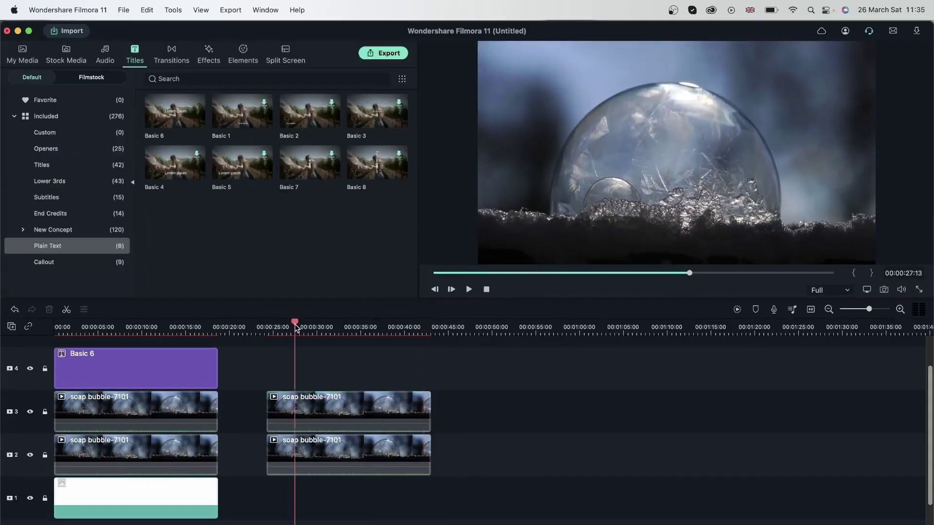
click(323, 411)
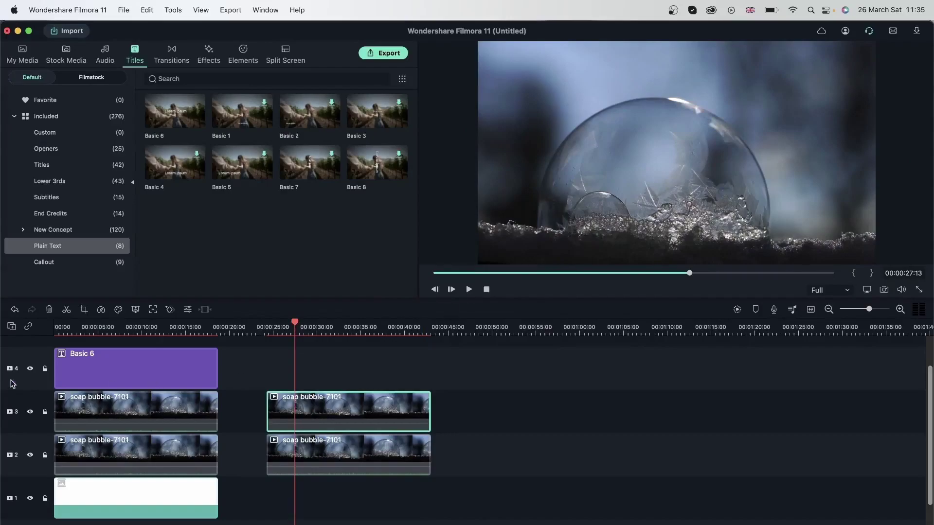
click(31, 413)
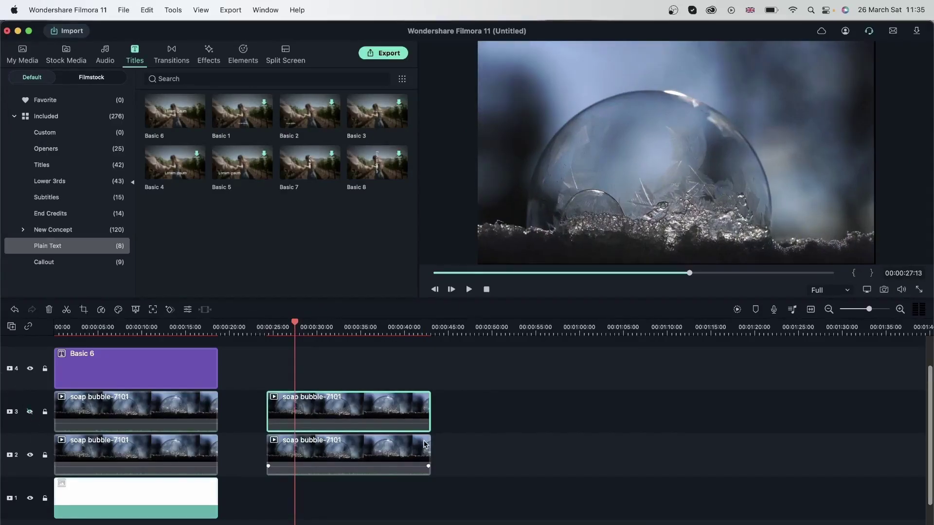
click(355, 456)
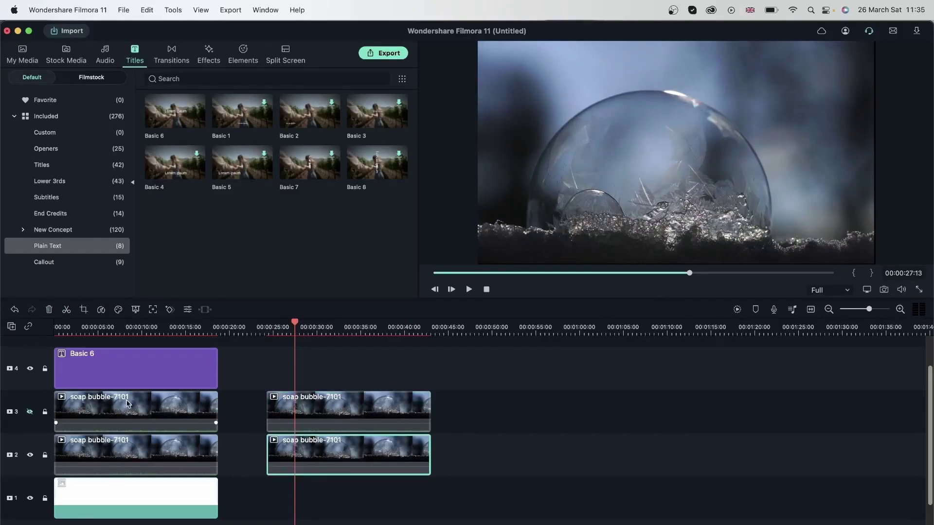
click(30, 413)
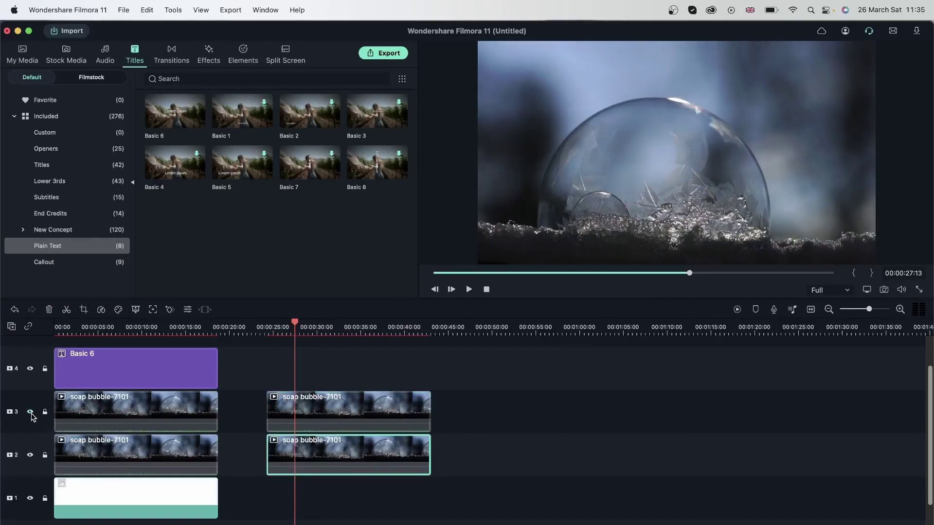
click(31, 412)
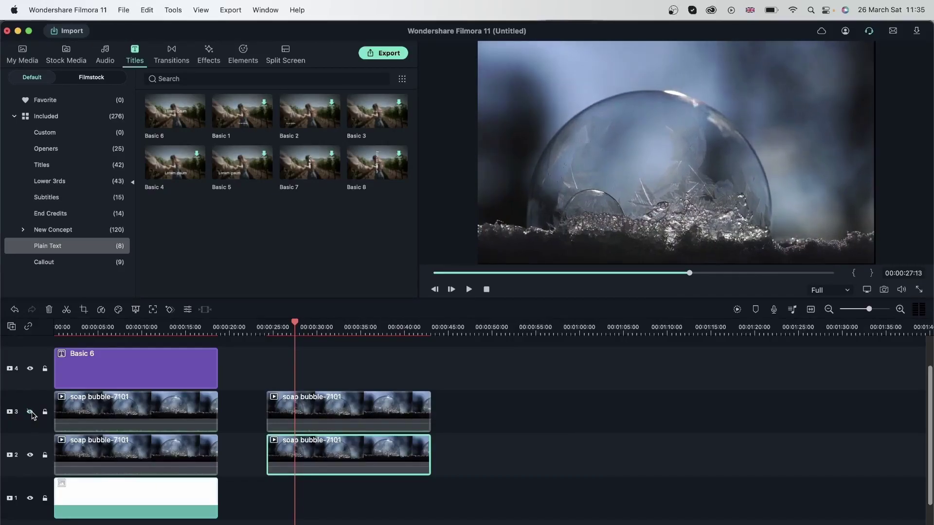
click(30, 413)
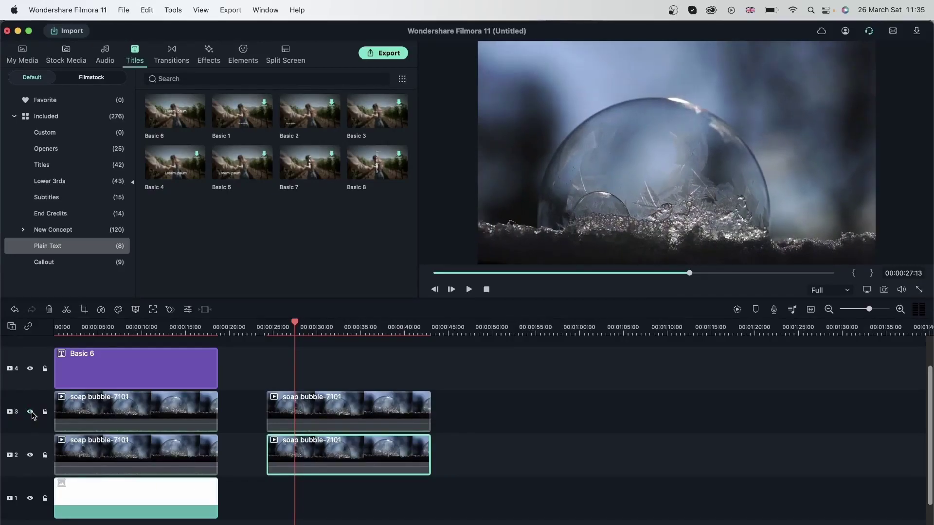
click(30, 412)
click(30, 413)
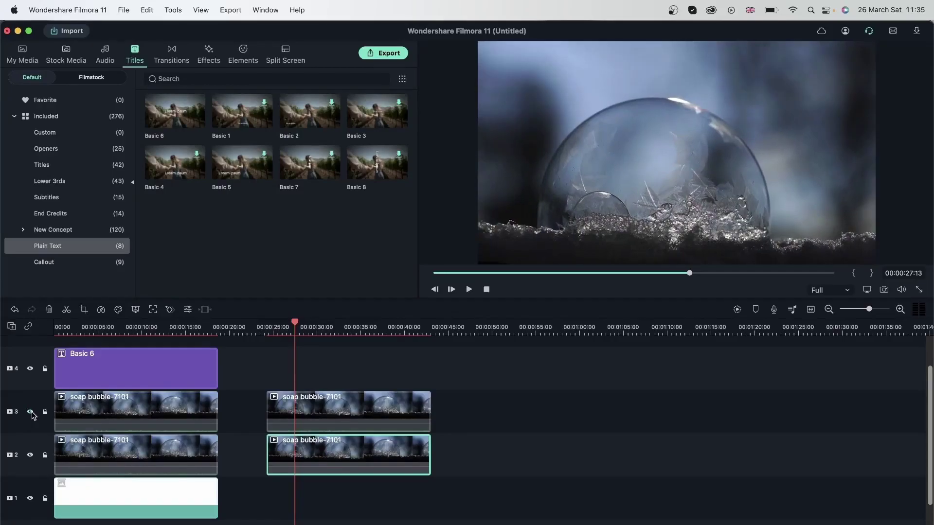
Step: Set the second track-2 bubble clip's smooth level to 0, hide track 3, and play it alone
double_click(371, 463)
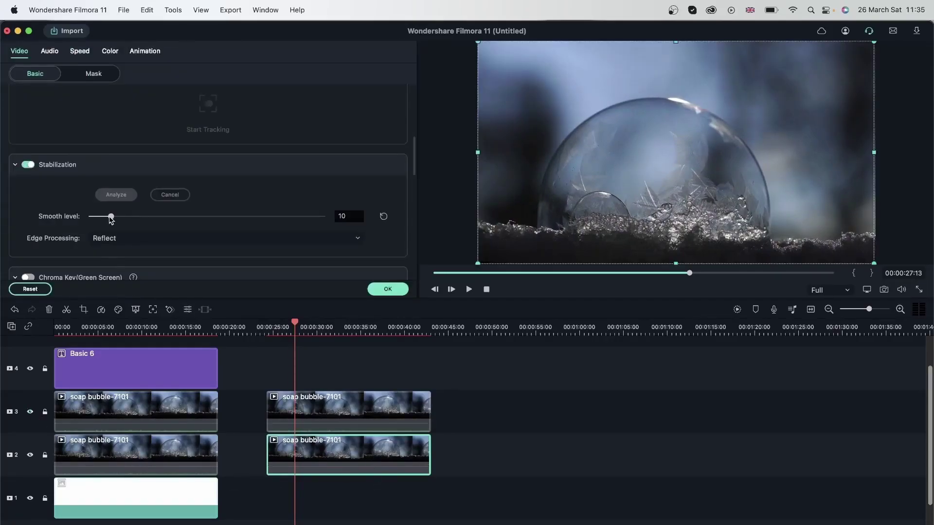
drag(112, 216, 61, 232)
drag(297, 324, 324, 327)
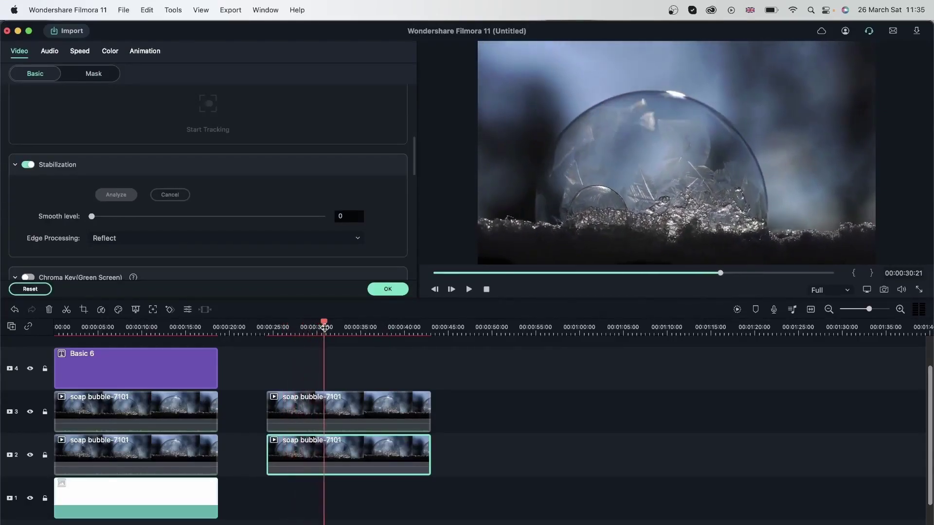
click(30, 412)
drag(326, 325, 403, 340)
key(space)
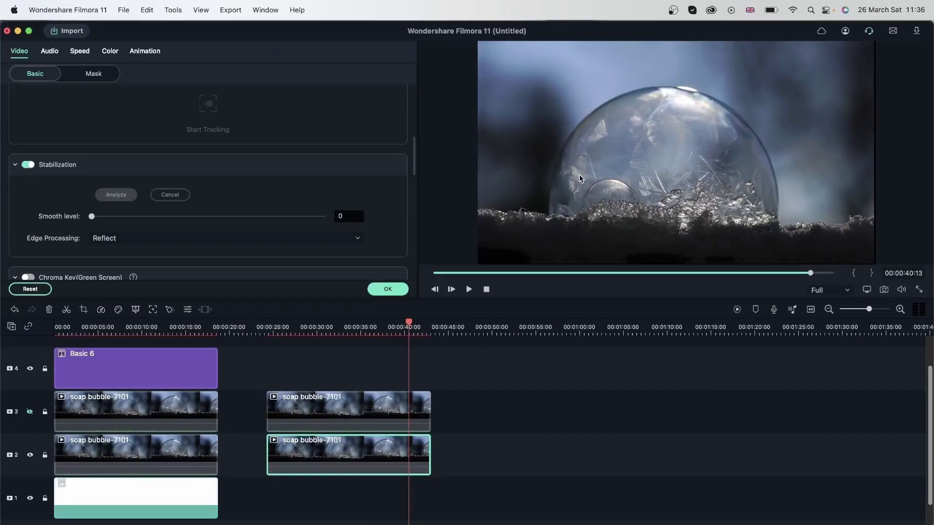
Step: Scale the second bubble clip to 93.6% and set its edge processing to Tile
scroll(200, 142, up, 10)
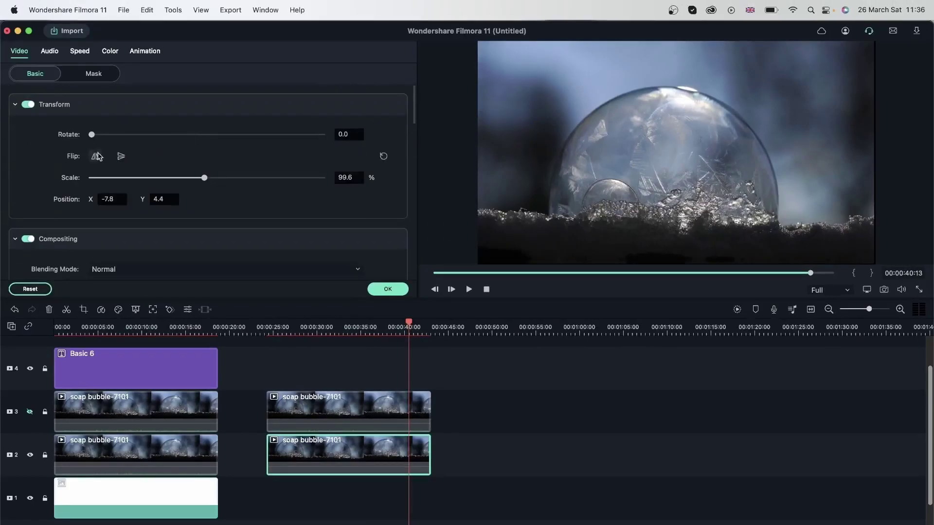
drag(204, 178, 198, 181)
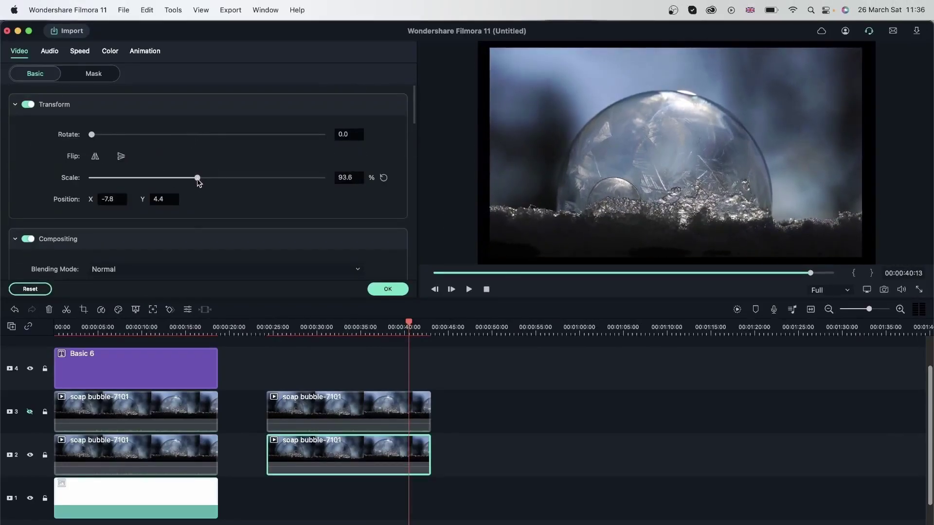
scroll(212, 233, down, 4)
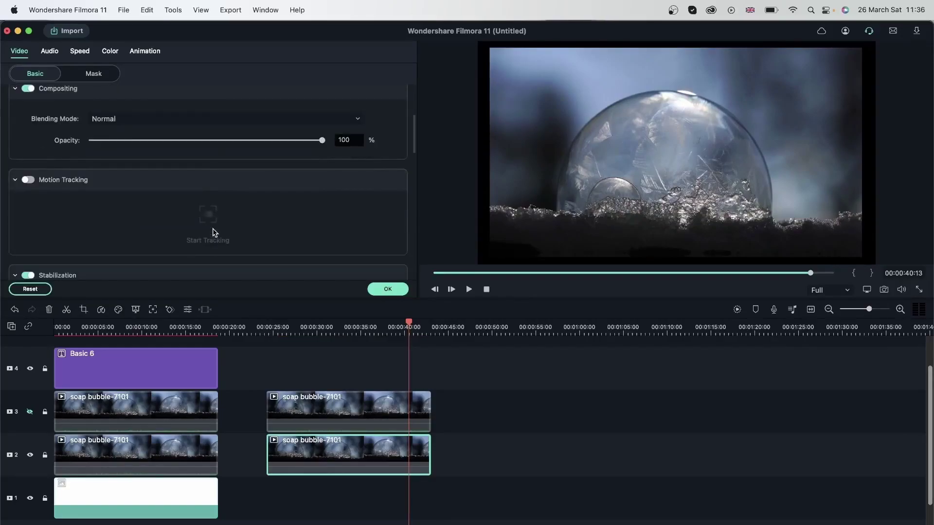
scroll(195, 230, down, 5)
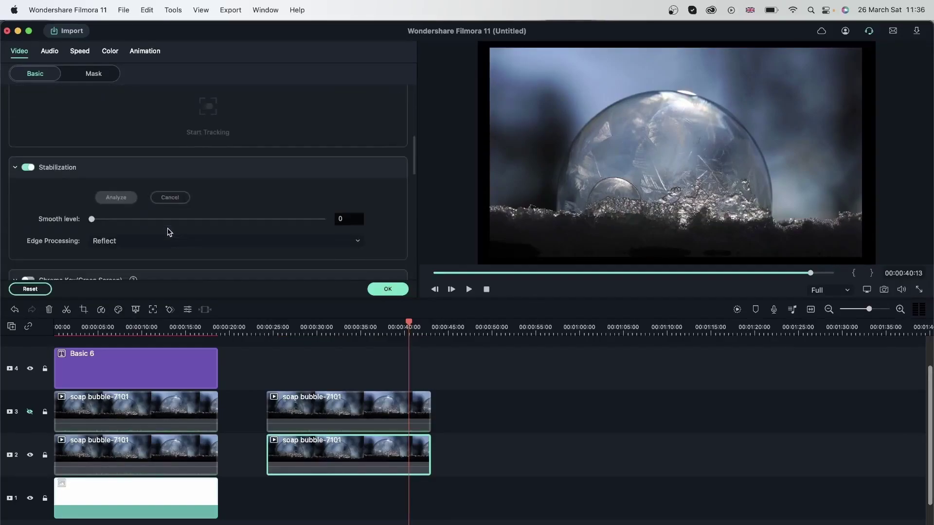
click(139, 204)
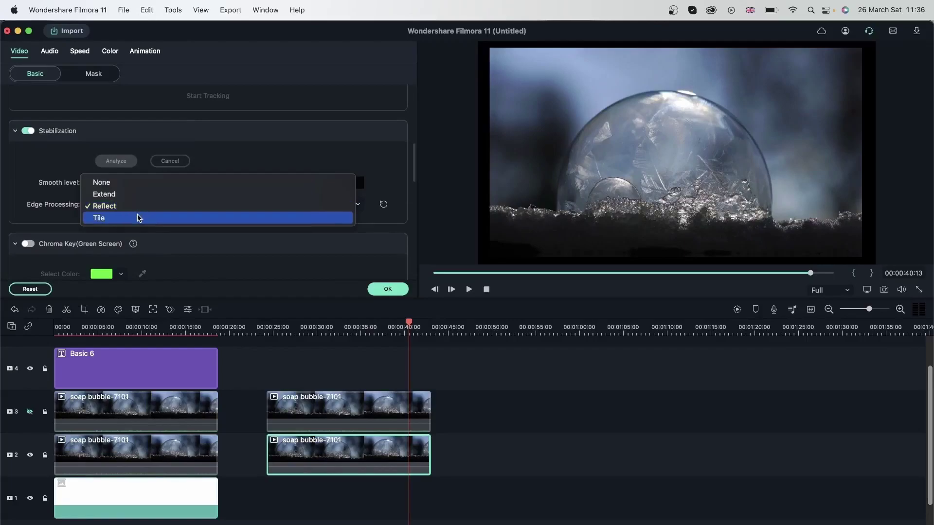
click(138, 218)
click(194, 207)
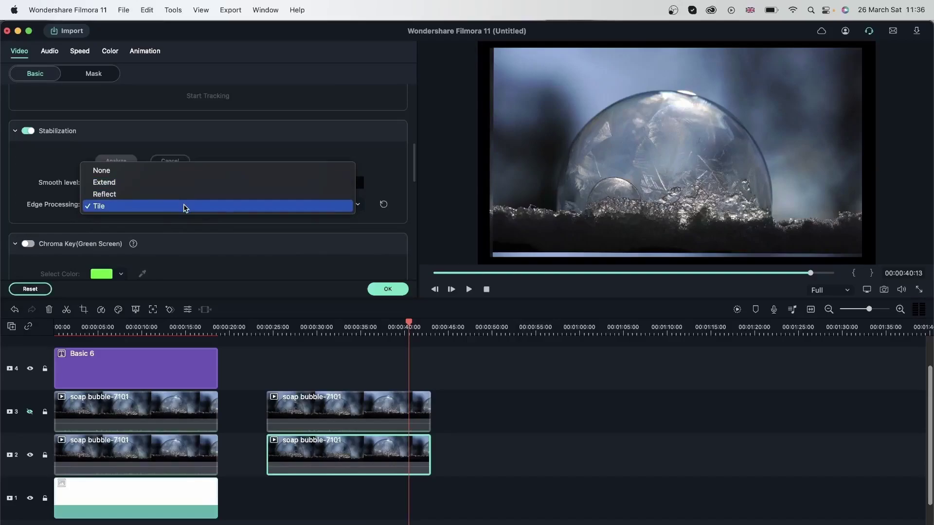
click(186, 209)
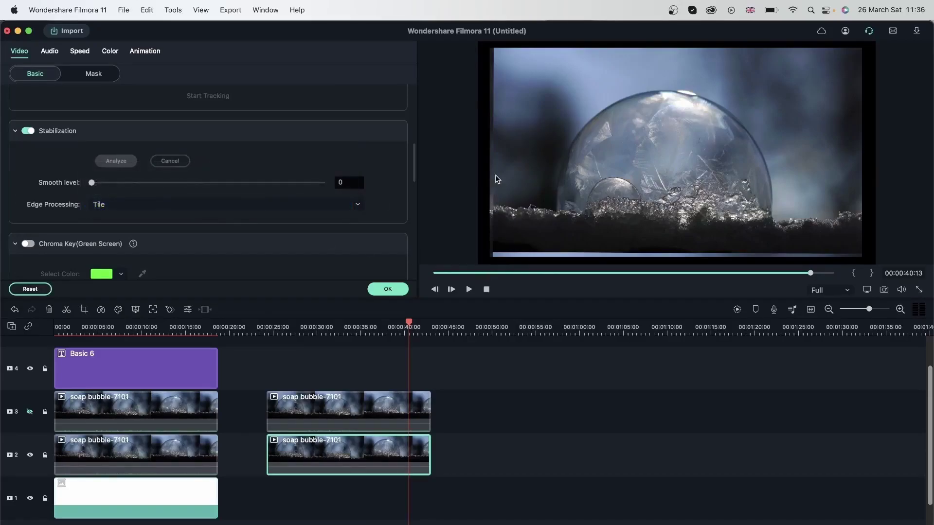
Step: Paste a copy of the white background clip on track 1 under the second bubble clip
click(149, 504)
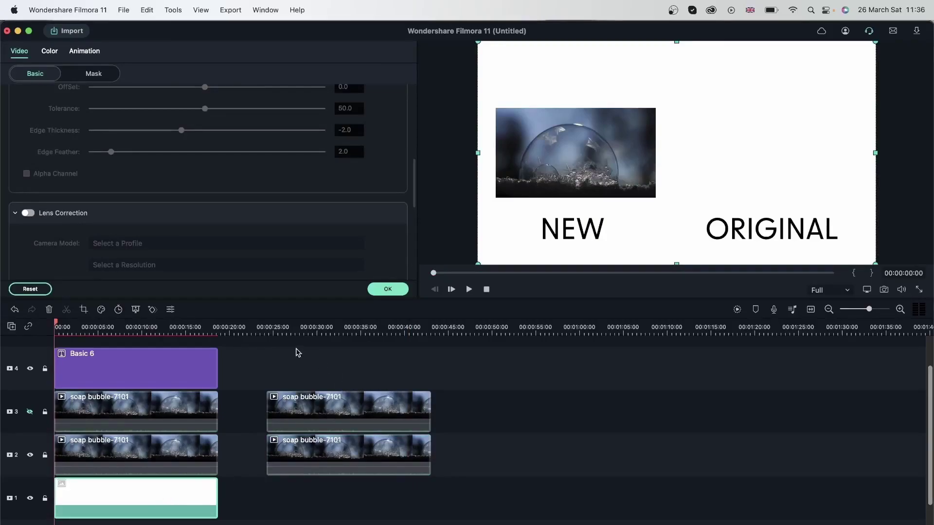
click(270, 325)
click(326, 501)
key(super+v)
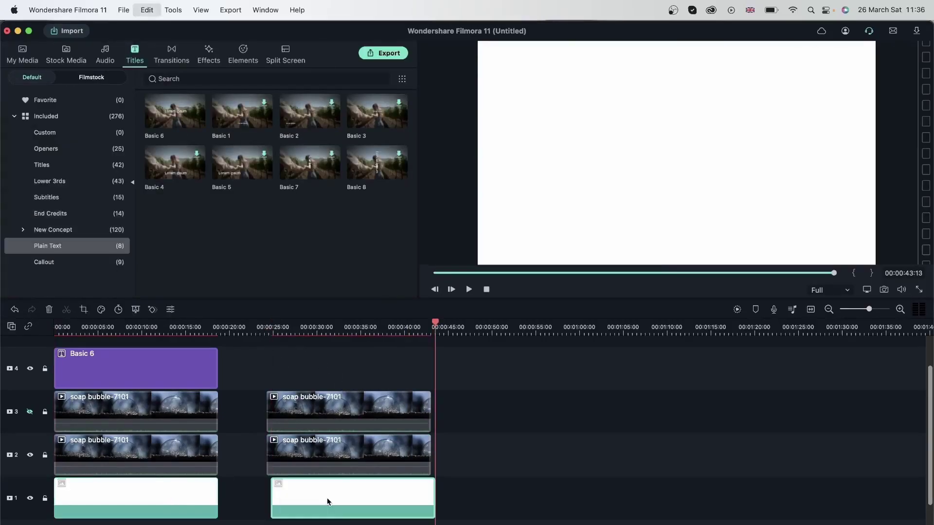
Step: Raise the second track-2 bubble clip's stabilization smooth level to 47
click(273, 325)
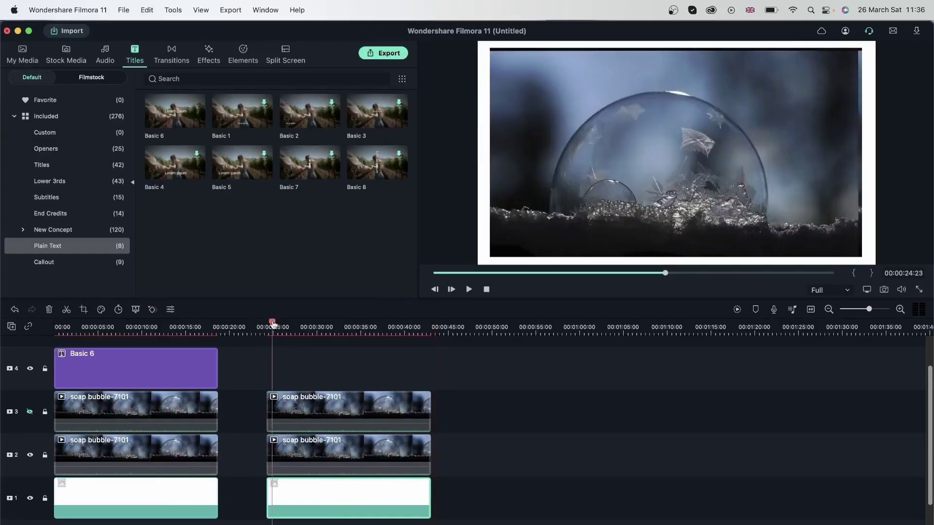
click(371, 454)
double_click(371, 454)
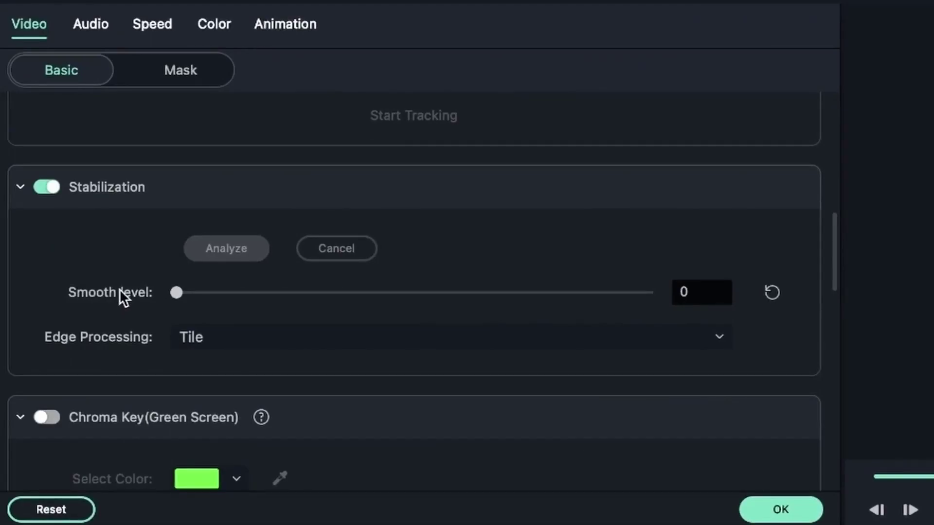
click(393, 292)
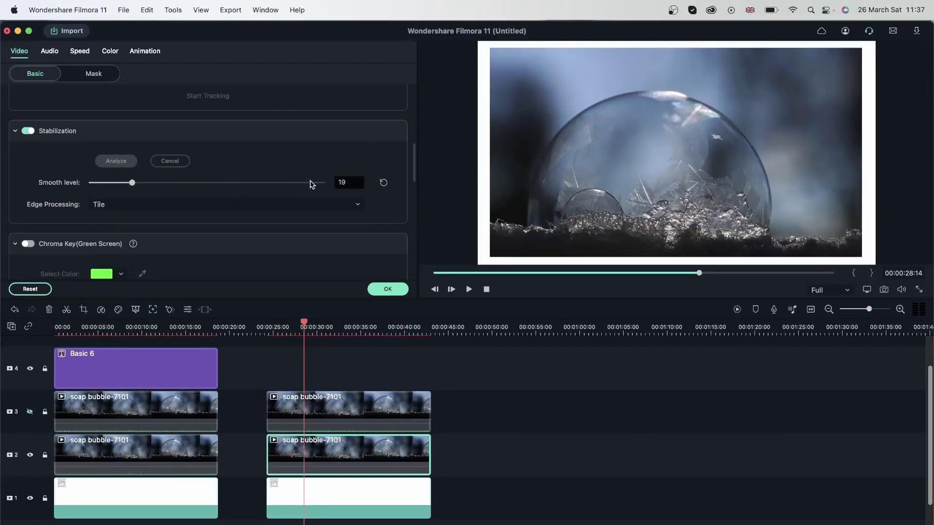
Step: Preview the bubble clip at smooth level 100, then return the smooth level to 0
drag(312, 185, 343, 182)
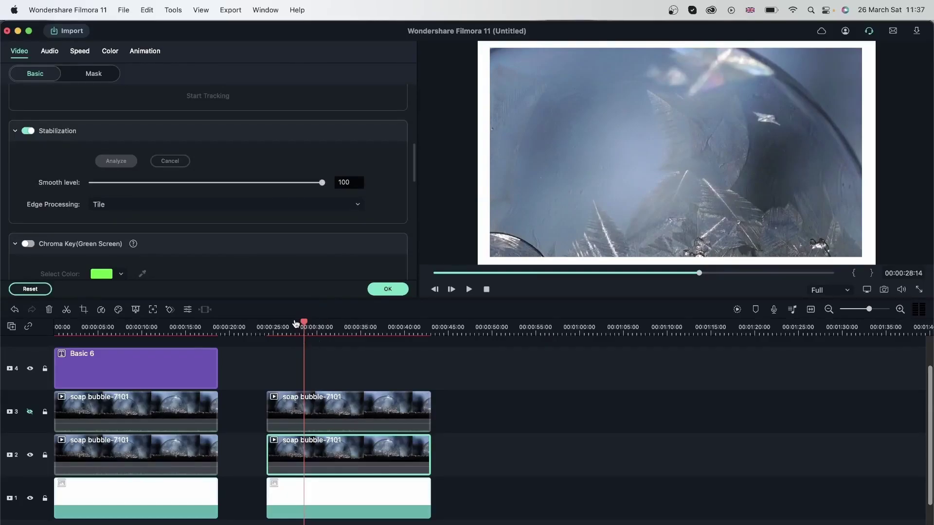
key(Left)
key(Left)
click(281, 330)
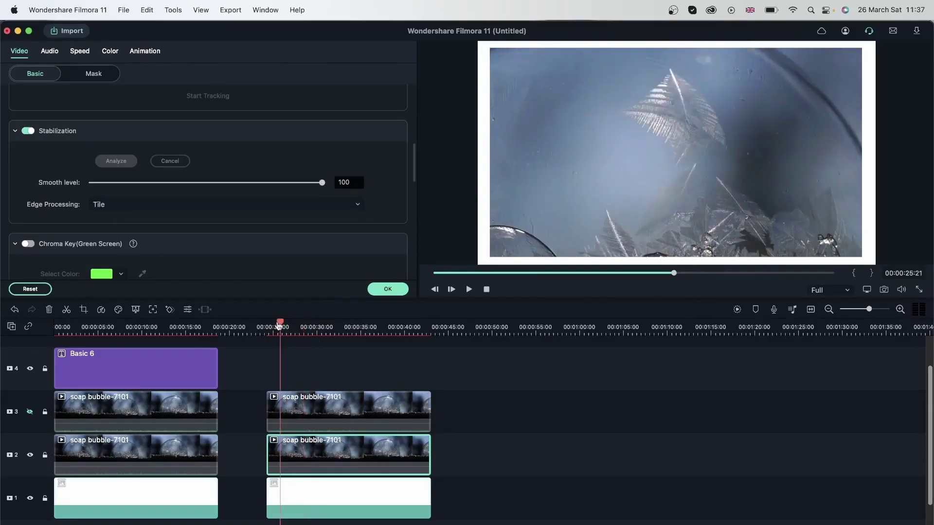
mouse_move(278, 326)
mouse_down()
mouse_move(307, 324)
mouse_move(271, 329)
mouse_up()
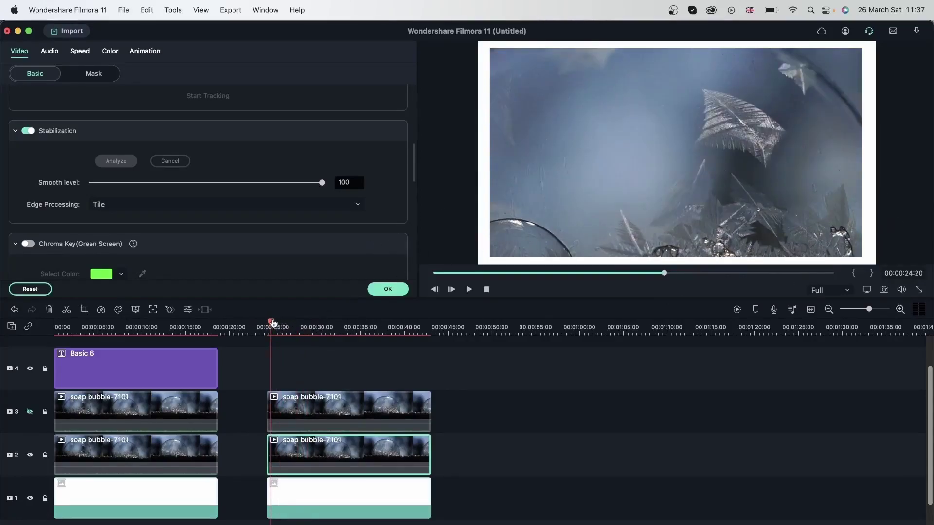
drag(273, 322, 273, 355)
click(98, 183)
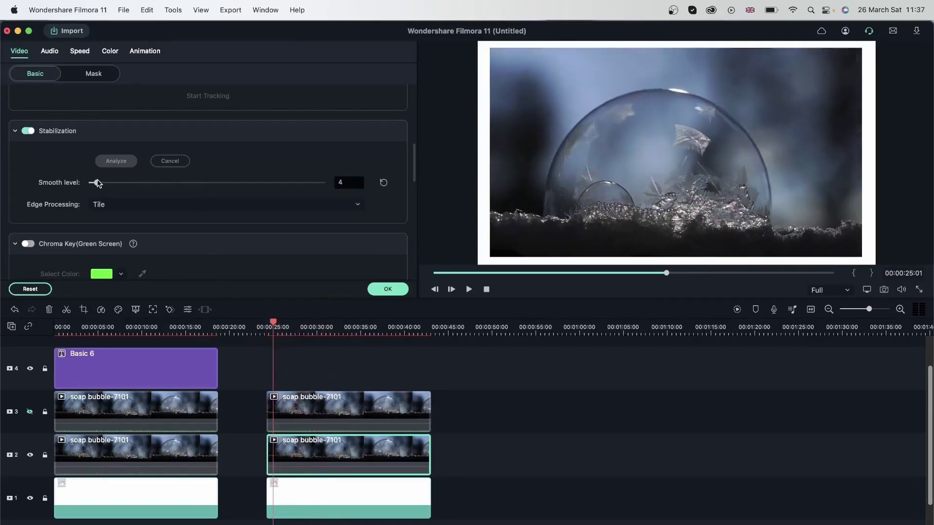
drag(97, 183, 84, 184)
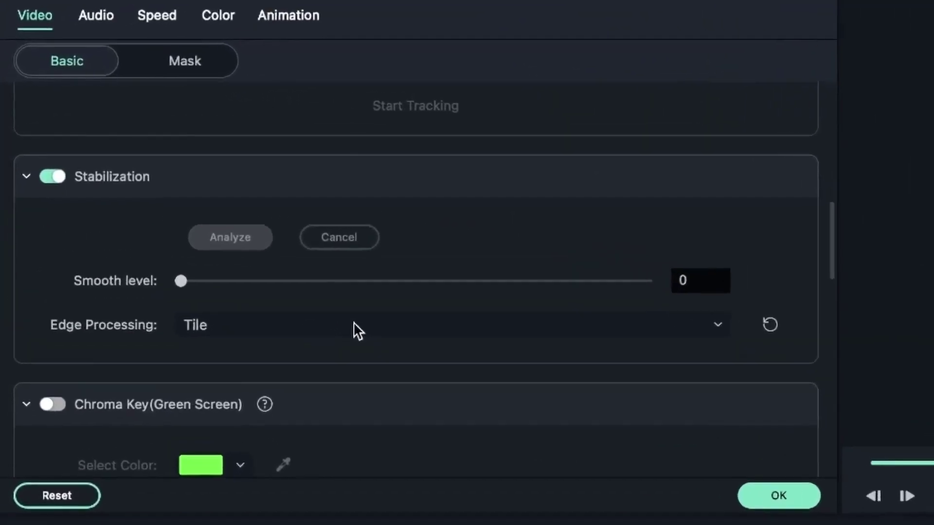
Step: Switch the second bubble clip's edge processing to Extend and close its properties panel
click(354, 324)
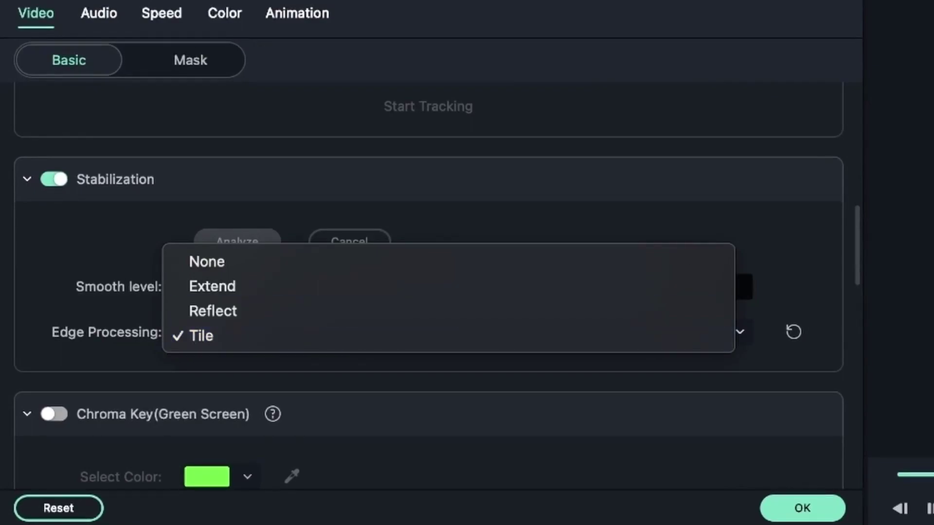
click(186, 304)
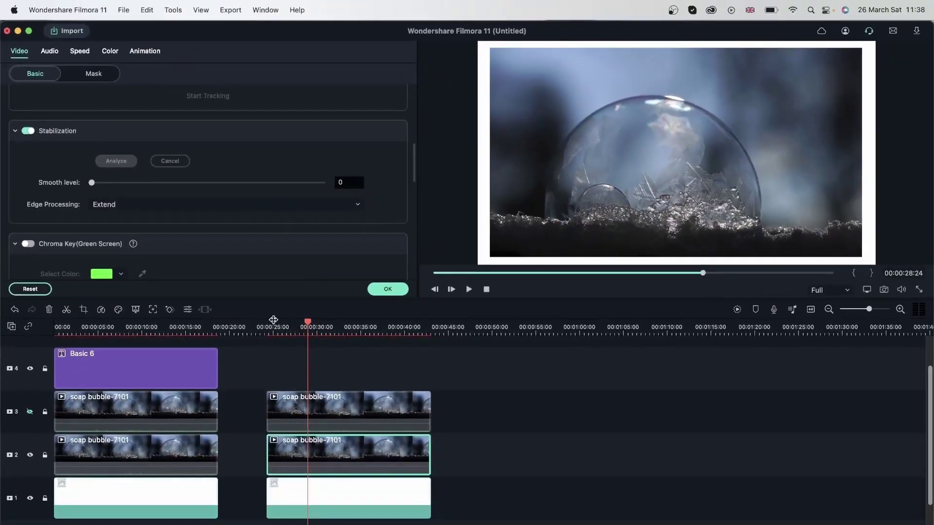
drag(271, 321, 393, 339)
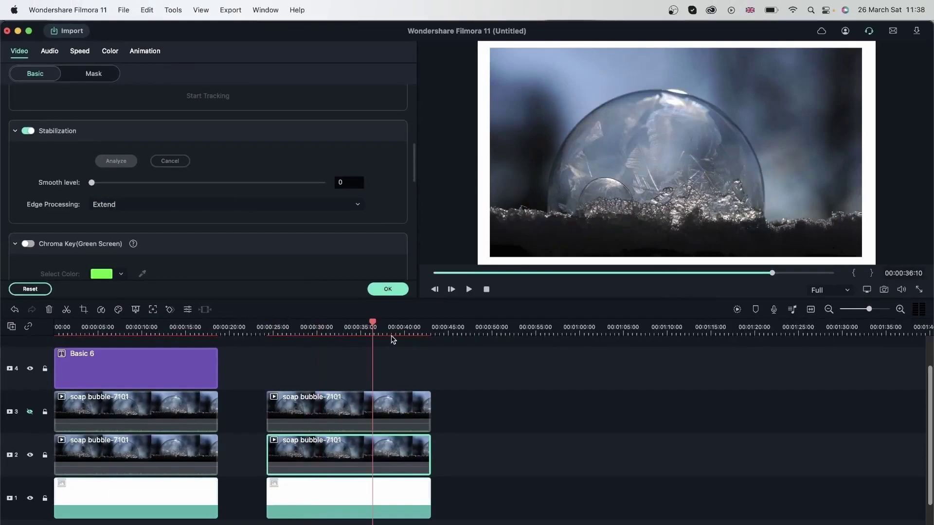
click(393, 339)
Step: Raise the second track-2 bubble clip's stabilization smooth level to 64
click(327, 329)
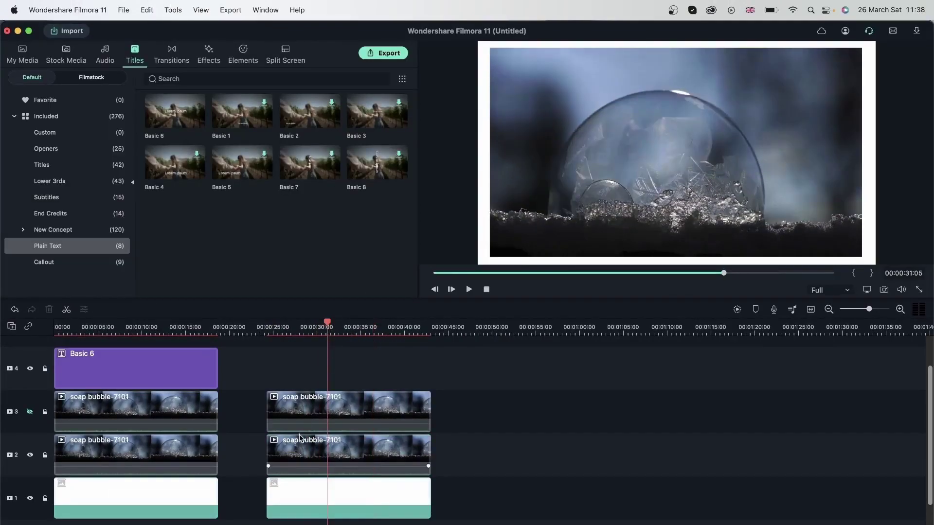
click(299, 450)
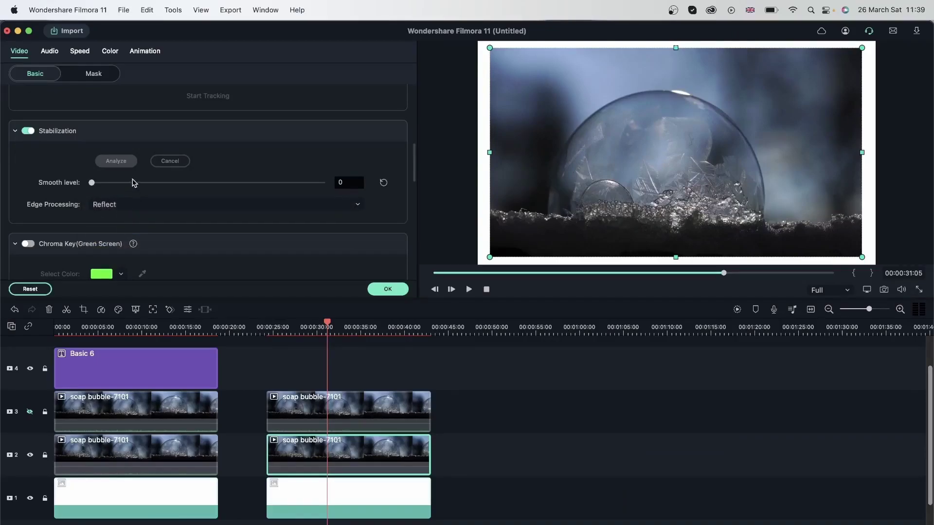
drag(138, 183, 239, 200)
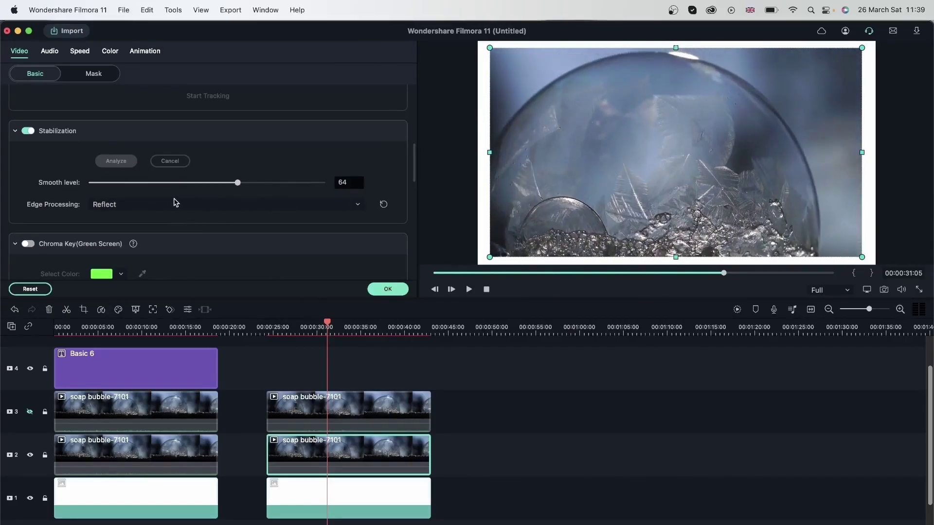
Step: Try Extend and Reflect edge processing, settle on Tile, and return to 00:00:04:00
click(130, 205)
click(129, 194)
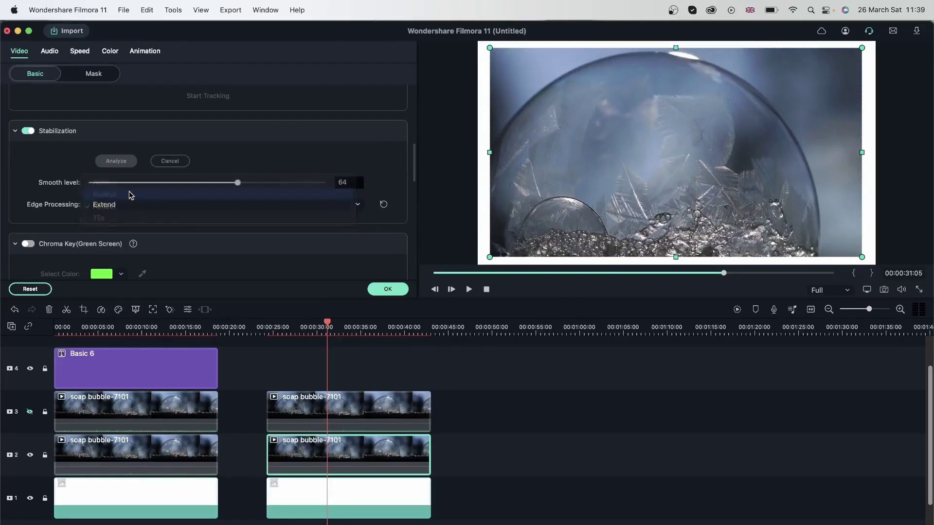
click(234, 208)
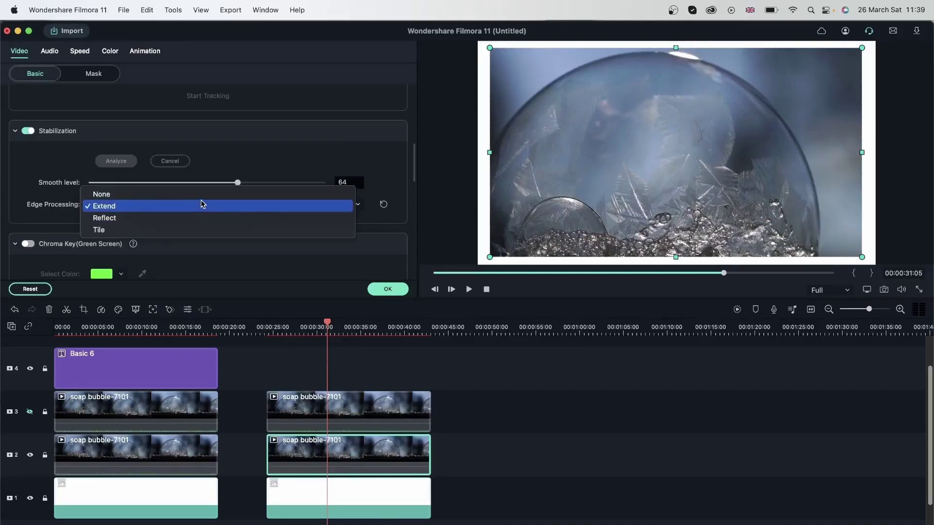
click(302, 171)
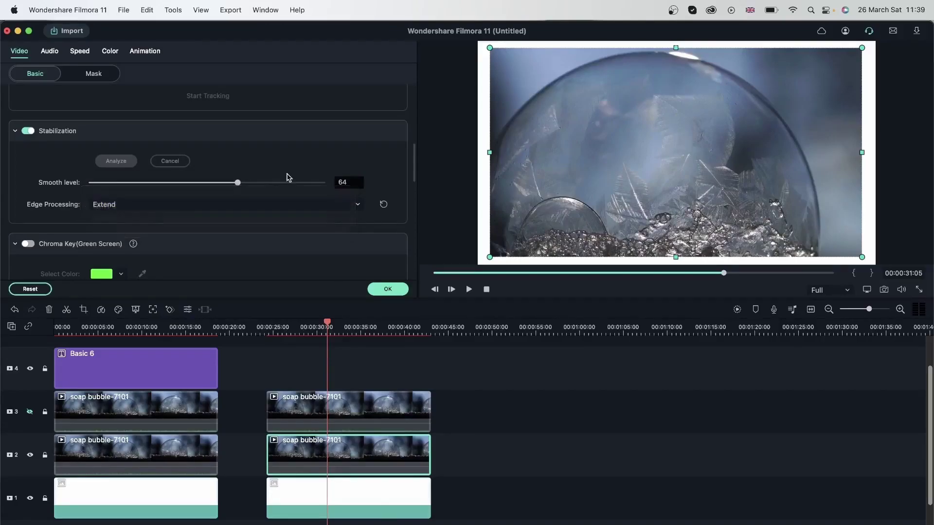
click(210, 205)
click(206, 206)
click(216, 202)
click(218, 218)
click(229, 203)
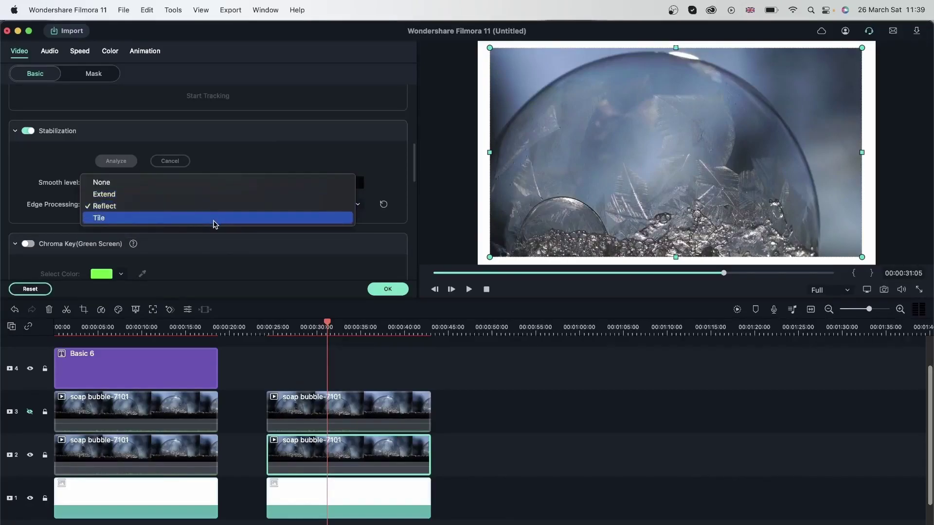
click(215, 224)
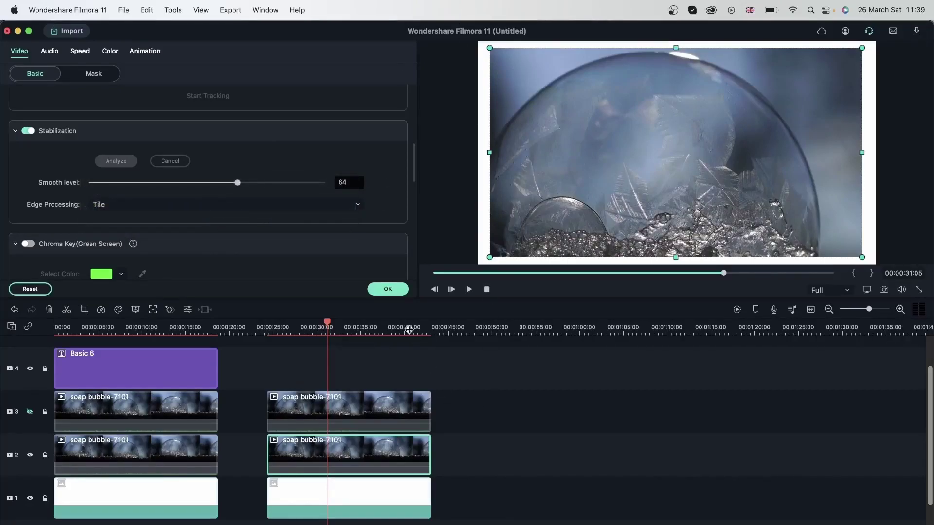
drag(327, 322, 273, 322)
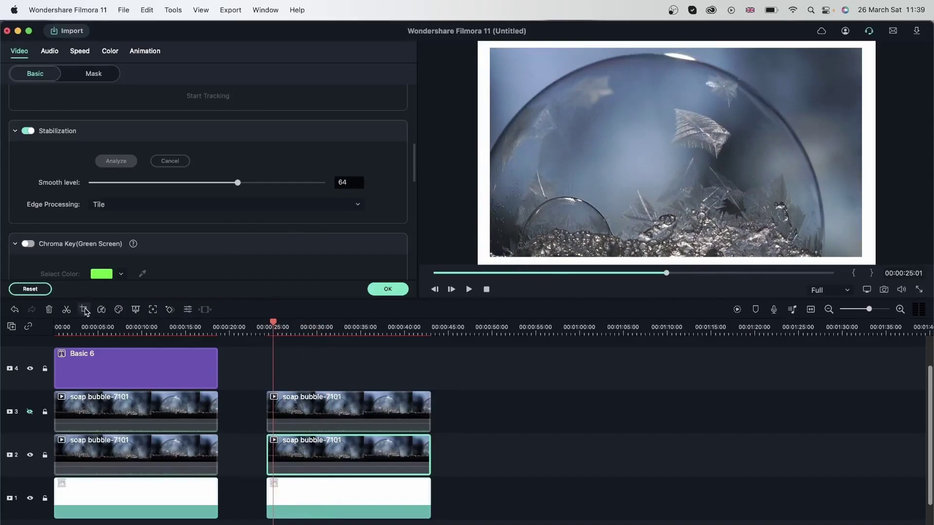
click(89, 326)
Step: Close the stabilization settings and unhide track 3 so the original shows beside NEW
click(388, 289)
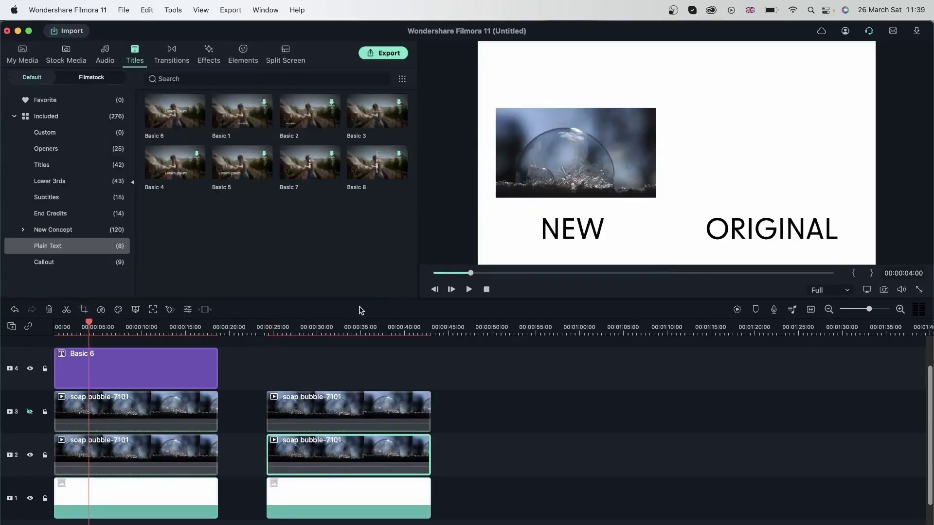
click(30, 412)
click(220, 406)
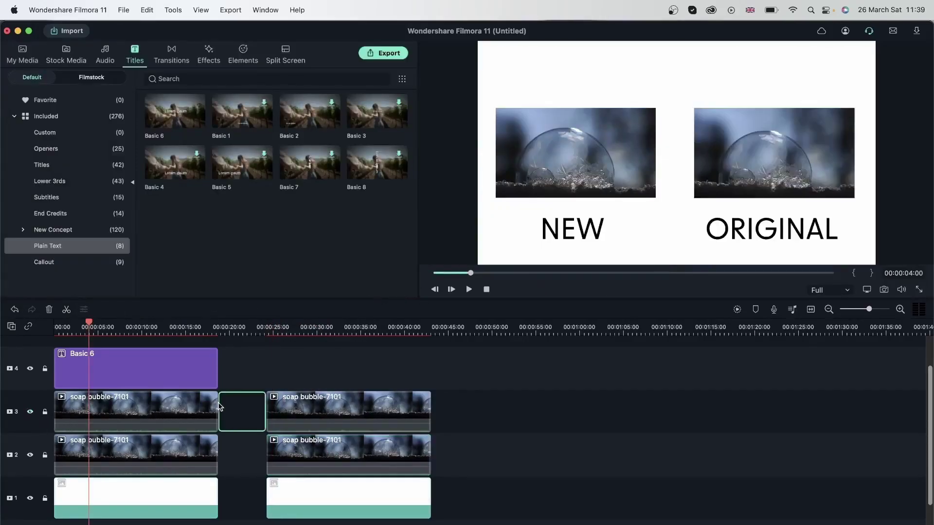
Step: Raise the first track-2 bubble clip's stabilization smooth level from 10 to 14
click(170, 422)
double_click(170, 455)
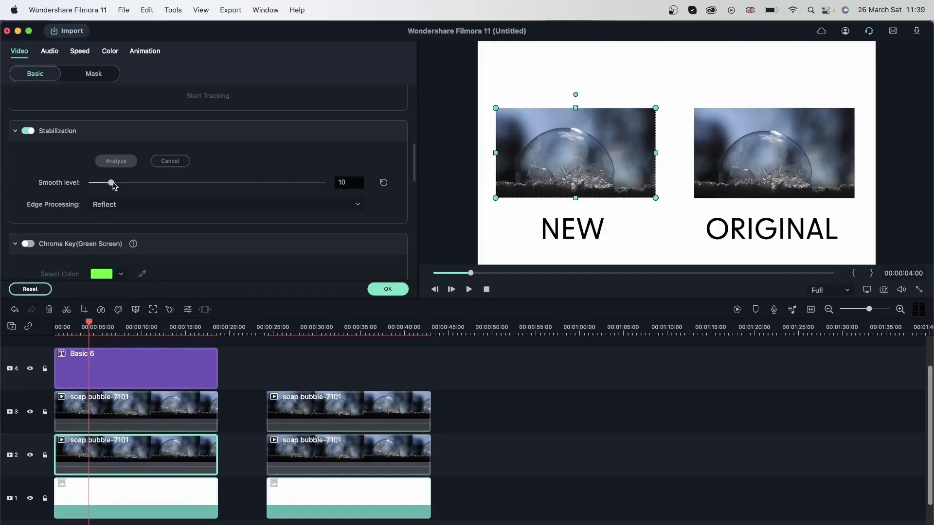
drag(112, 185, 137, 190)
click(68, 324)
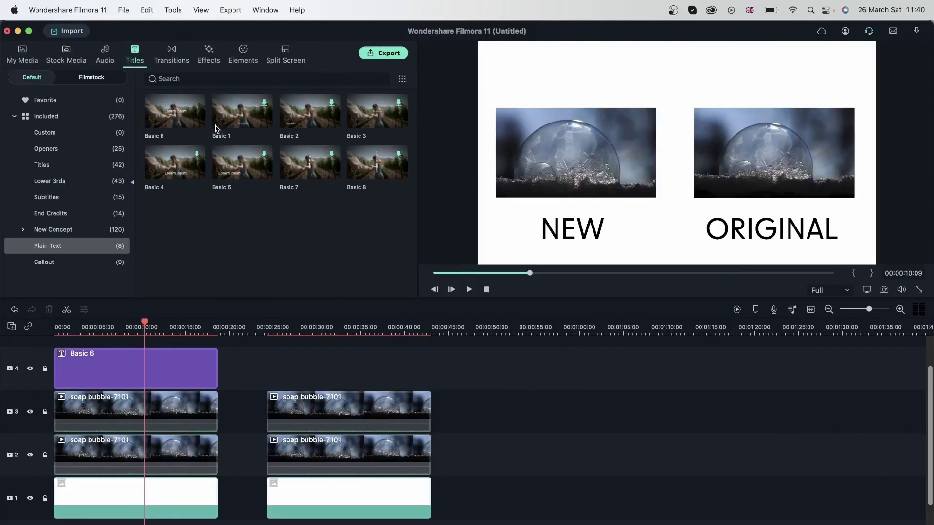
Step: Search stock media for 'shaky' and place the maple leaves-265 clip on track 3 after the bubbles
click(67, 52)
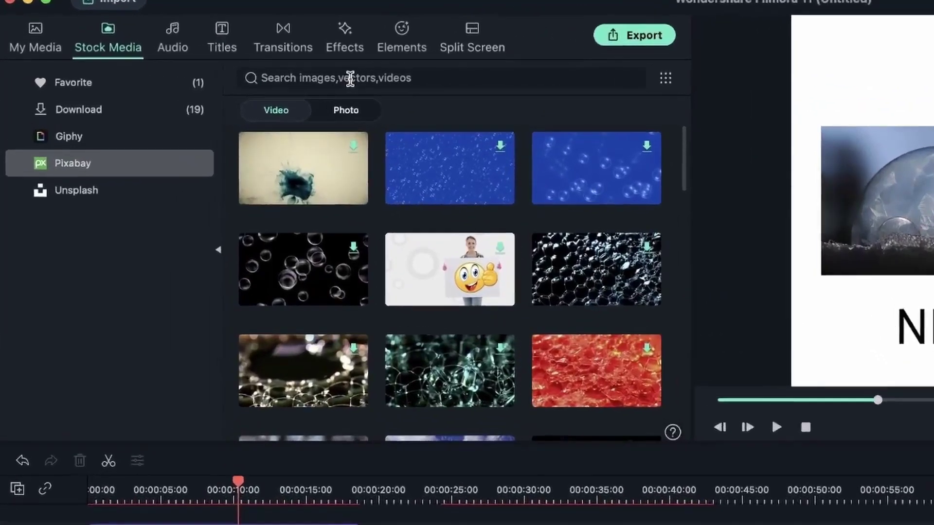
text(shaky)
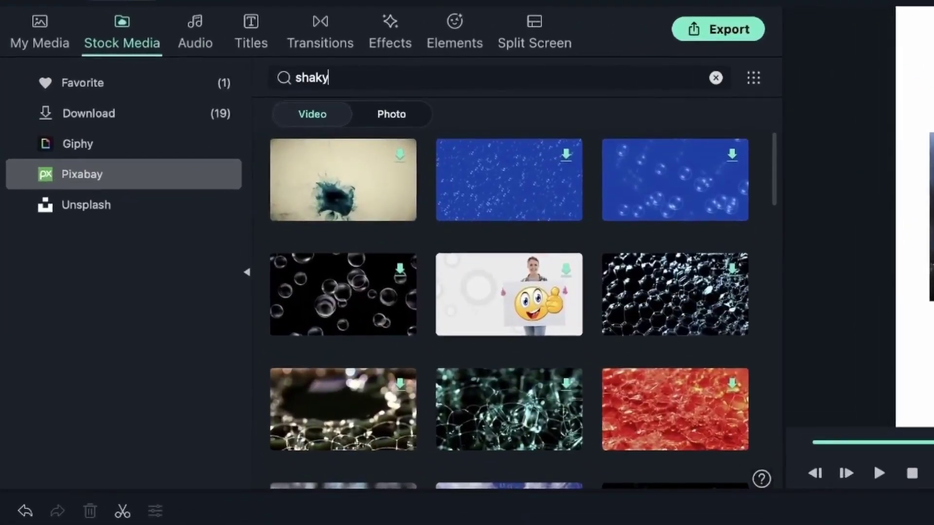
key(Return)
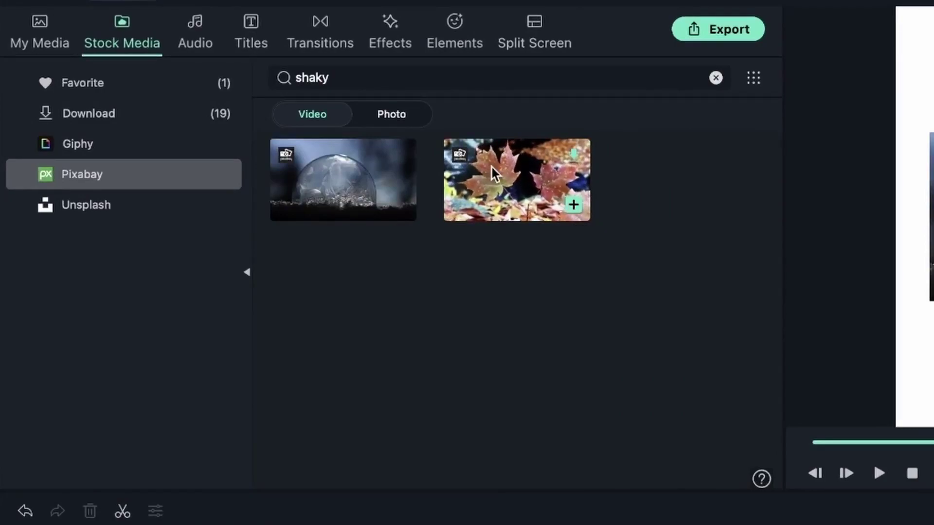
drag(486, 166, 858, 524)
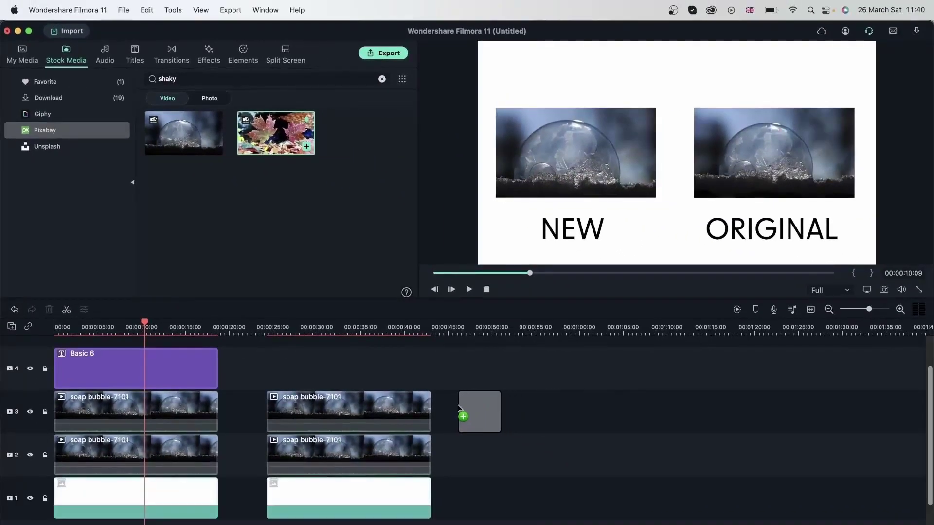
drag(458, 405, 479, 403)
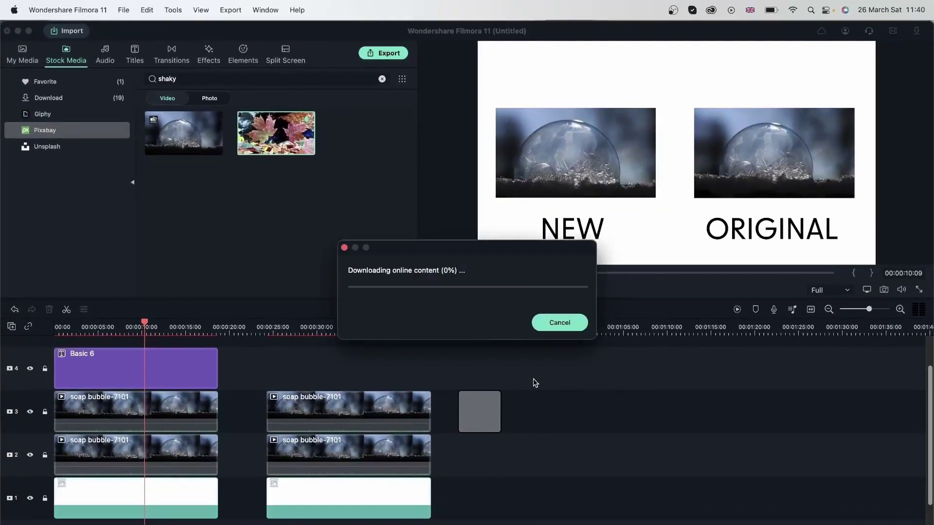
click(473, 324)
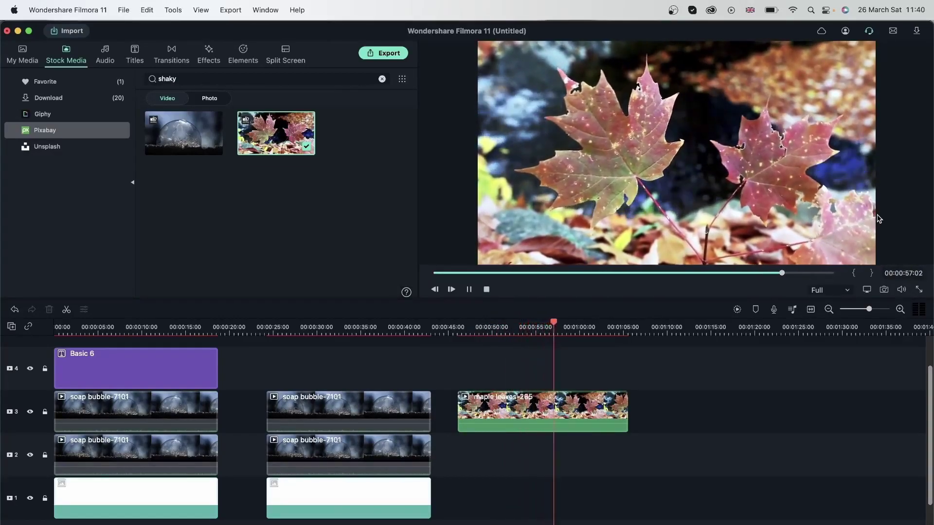
Step: Paste a maple leaves copy onto track 2 and align the white background beneath on track 1
key(space)
click(515, 420)
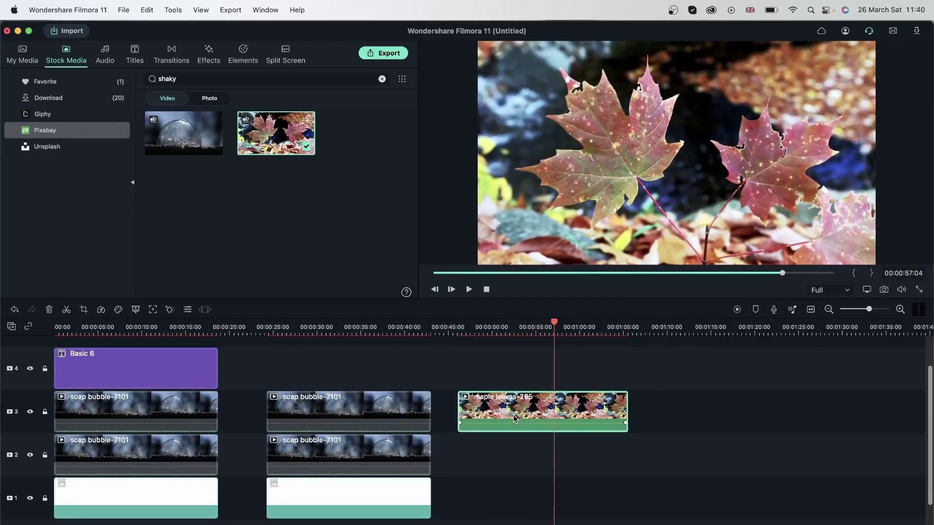
click(477, 475)
key(super+v)
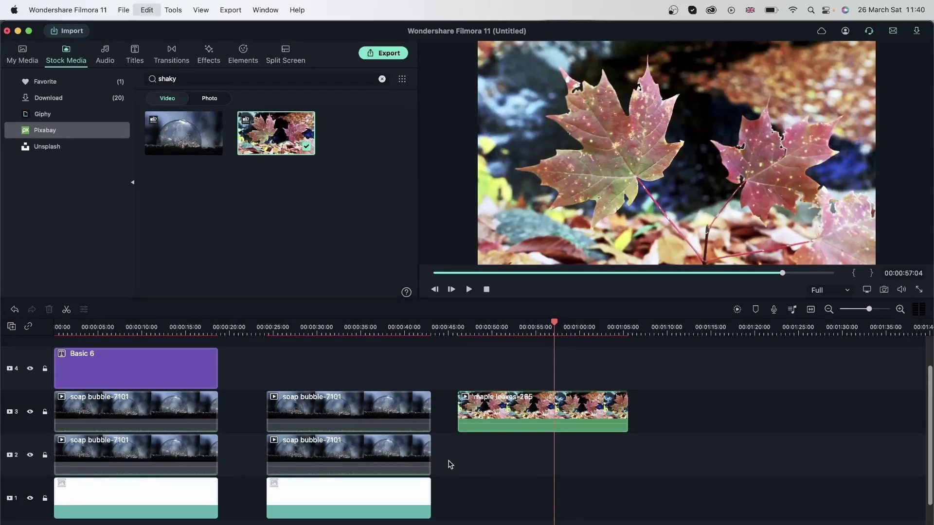
key(super+z)
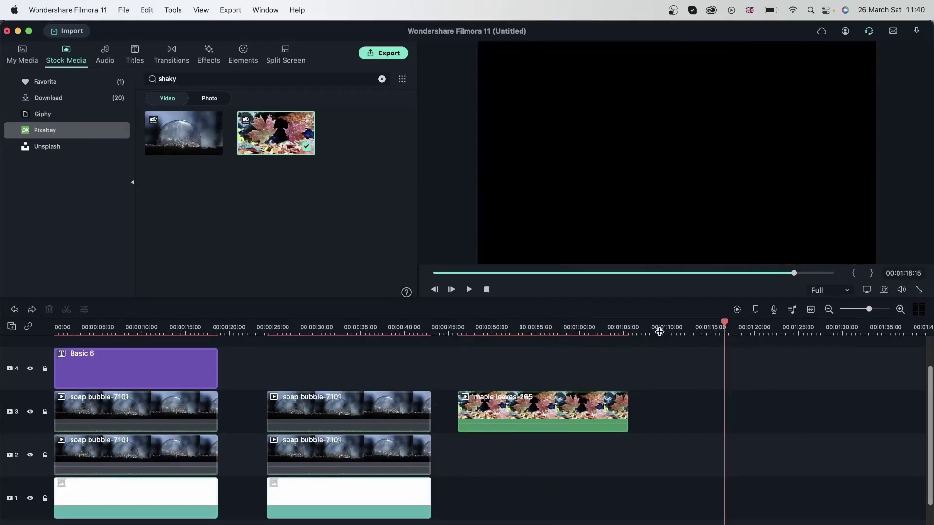
click(657, 327)
key(super+v)
key(super+v)
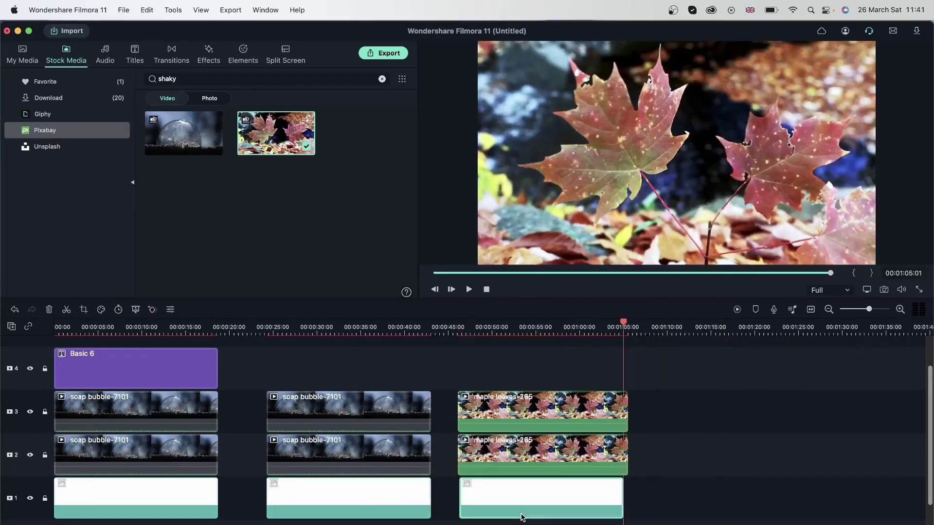
drag(533, 507, 527, 503)
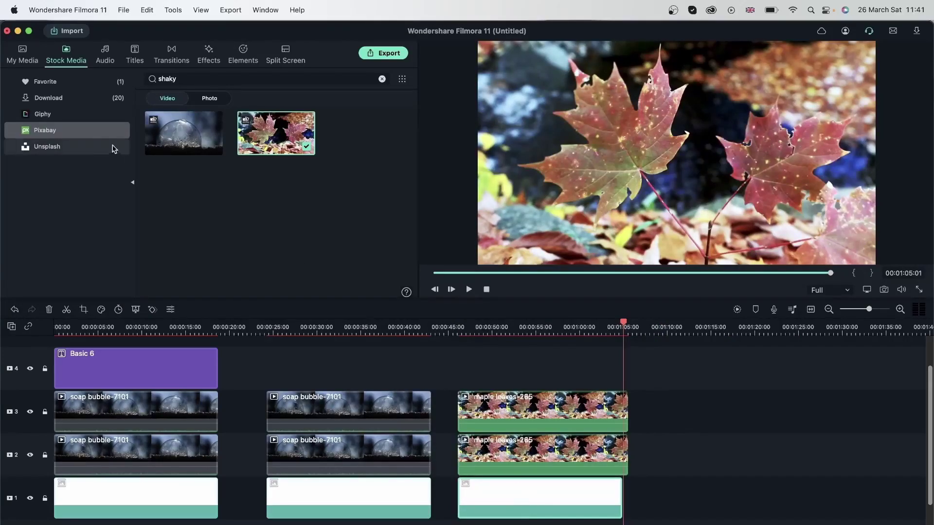
click(23, 58)
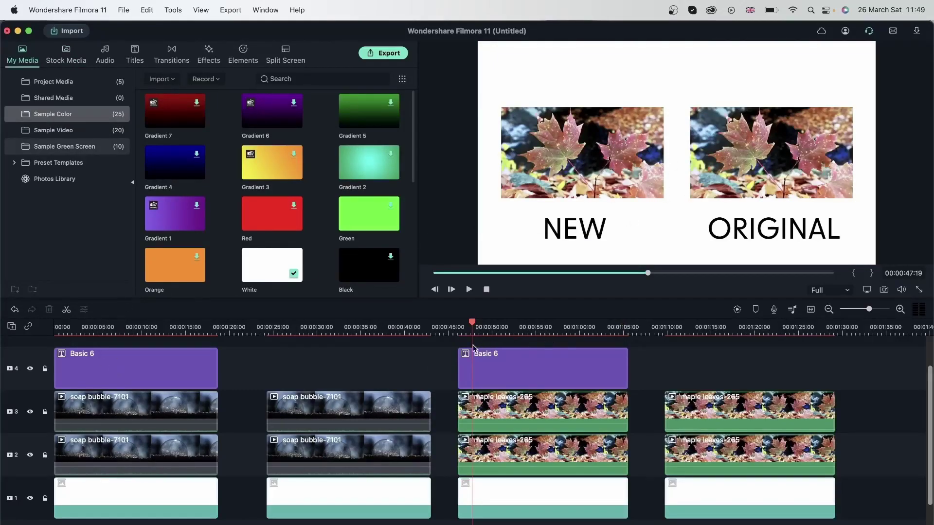
Step: Turn on stabilization for the track-2 maple clip with Extend edge processing and smooth level 12
double_click(495, 454)
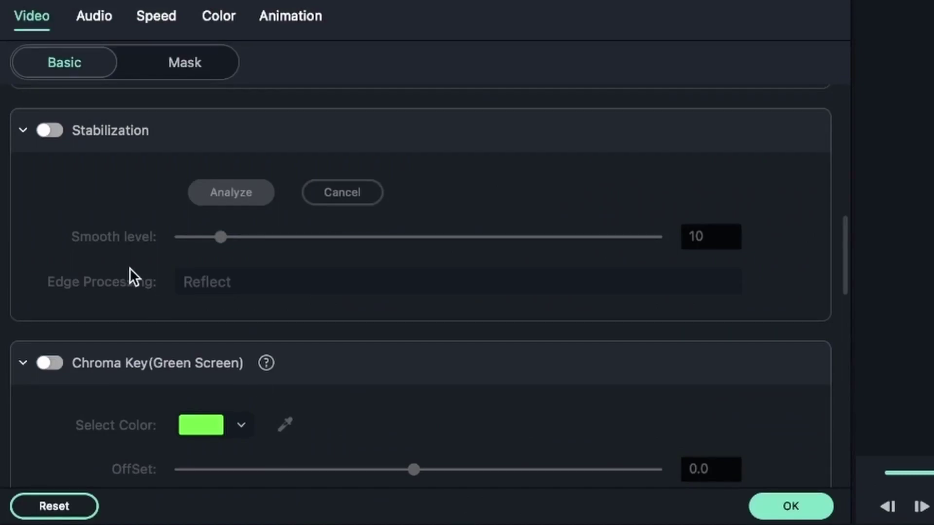
click(49, 130)
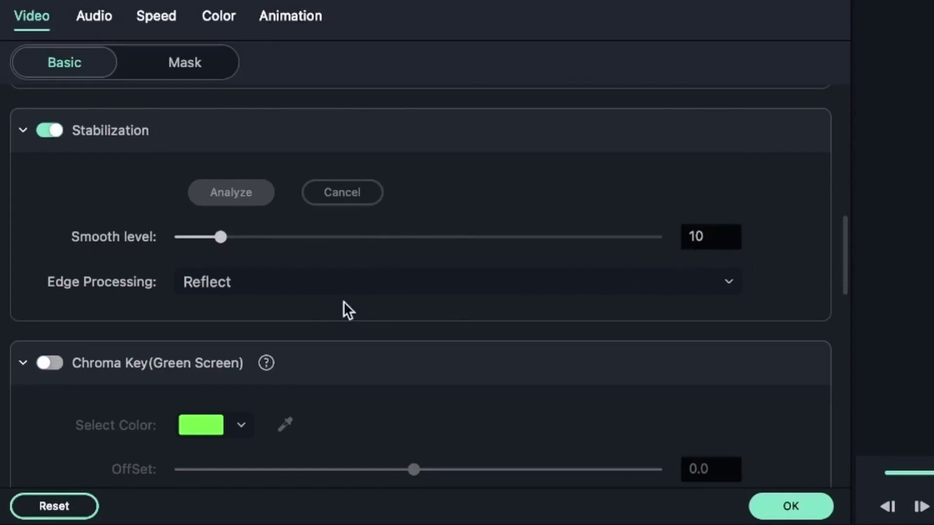
click(339, 277)
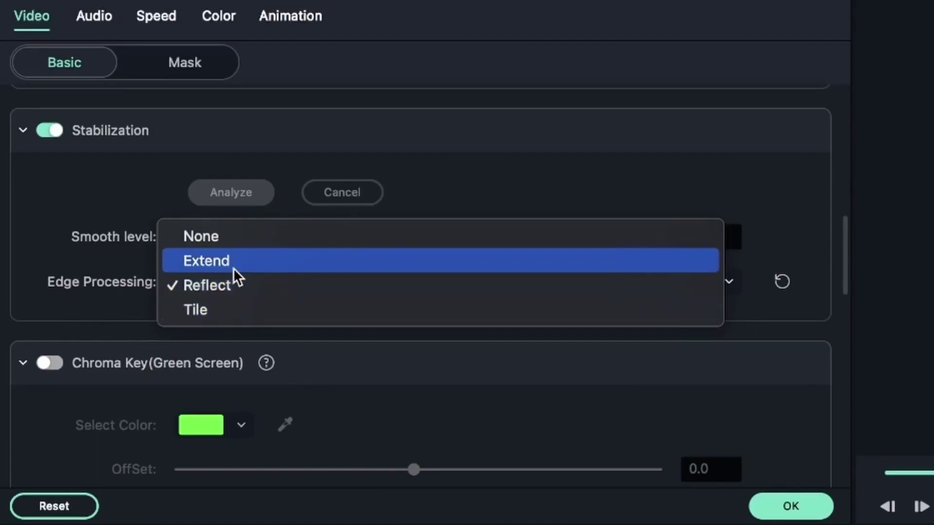
click(268, 317)
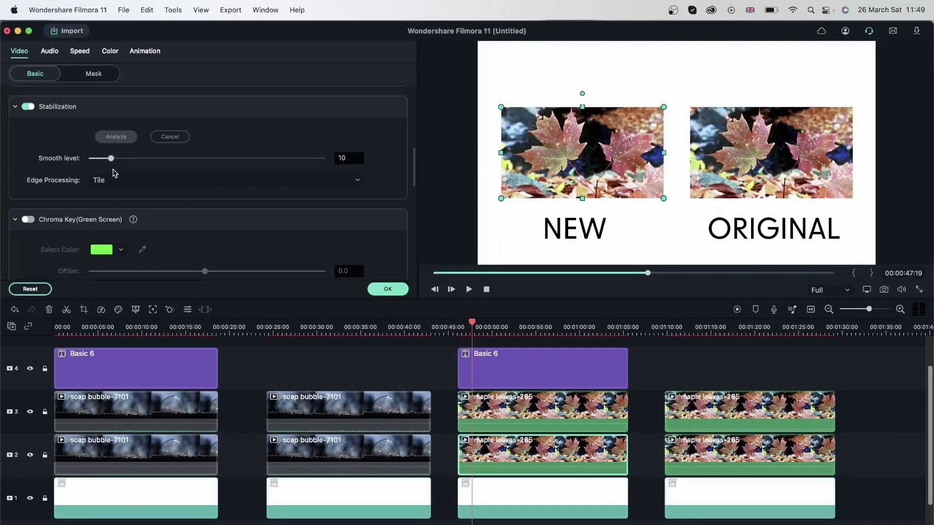
drag(111, 158, 23, 157)
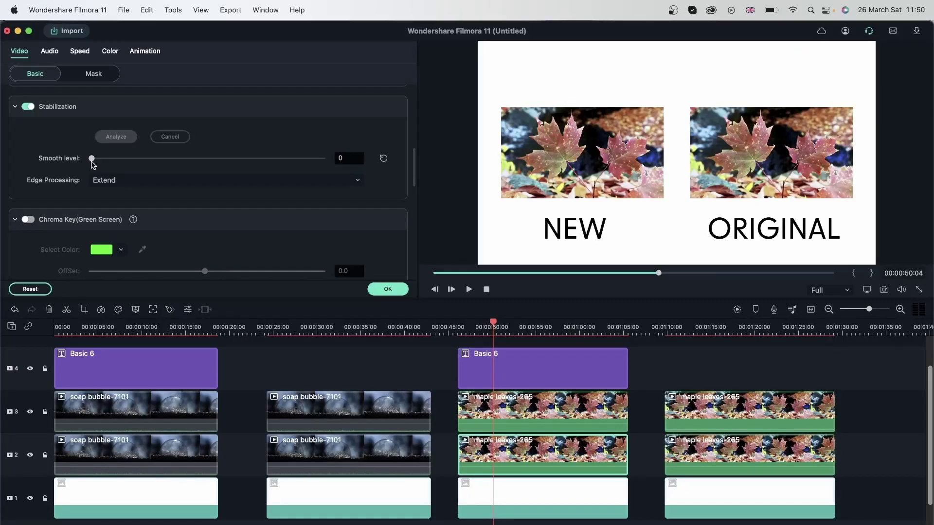
drag(92, 161, 117, 162)
click(388, 289)
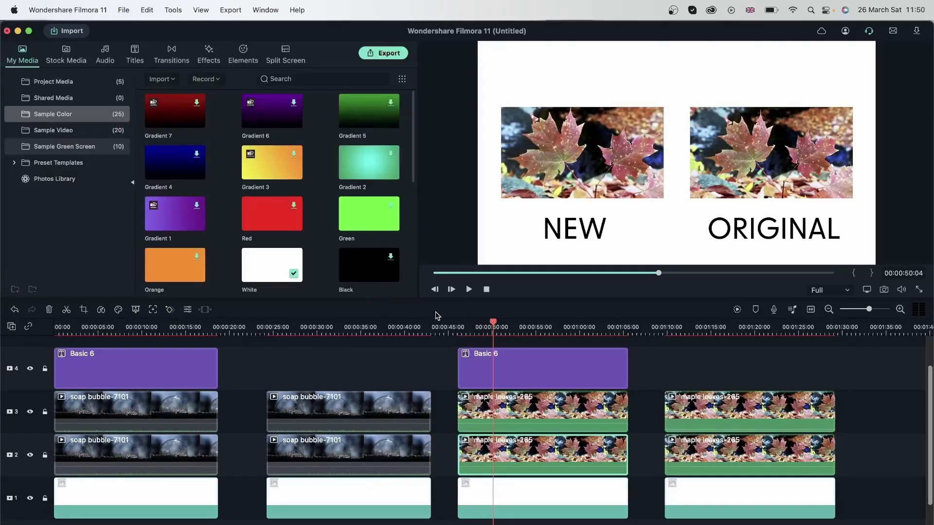
click(457, 325)
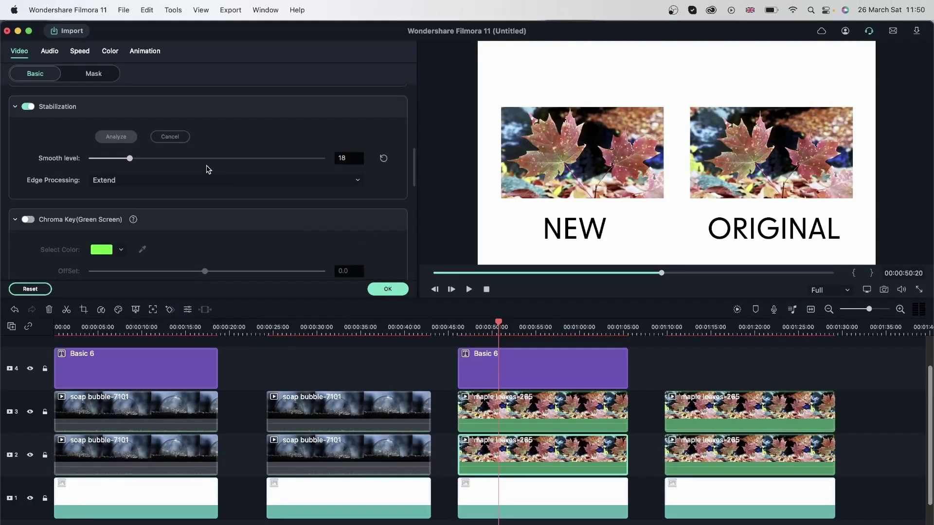
Step: Try maple leaves stabilization smooth levels of 29 and 4 with playback, then settle back near 10
drag(170, 160, 157, 161)
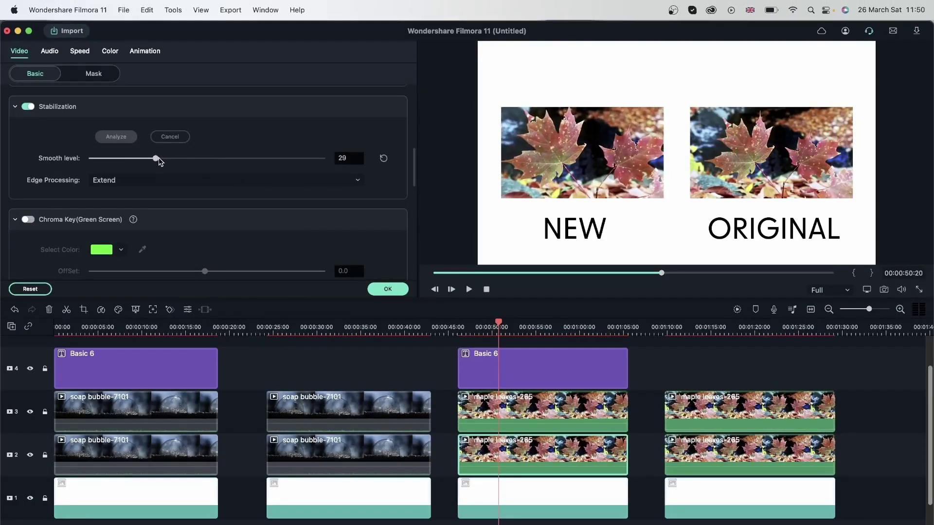
key(space)
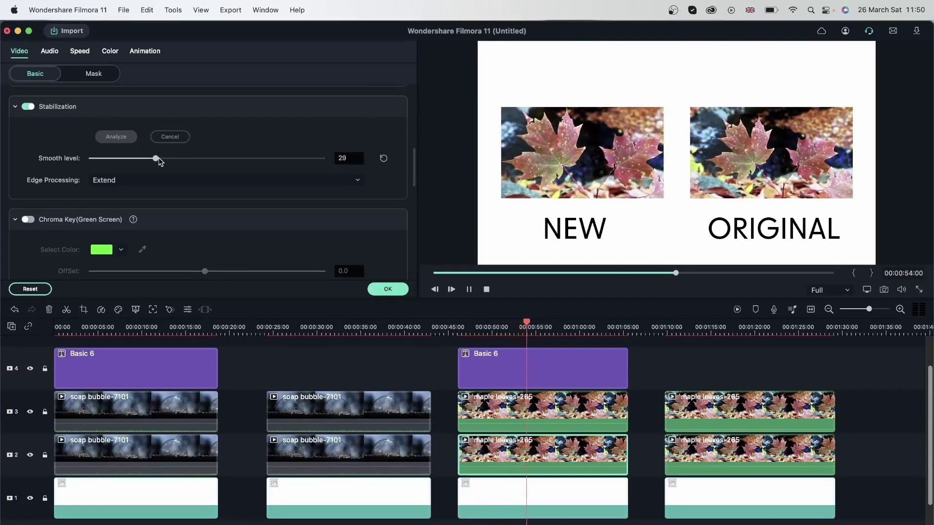
key(space)
drag(158, 159, 98, 161)
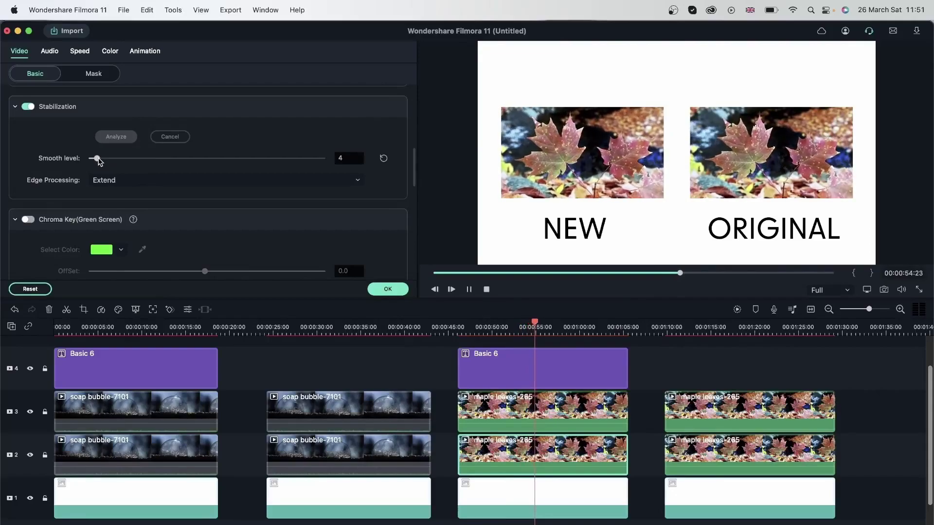
drag(97, 161, 115, 162)
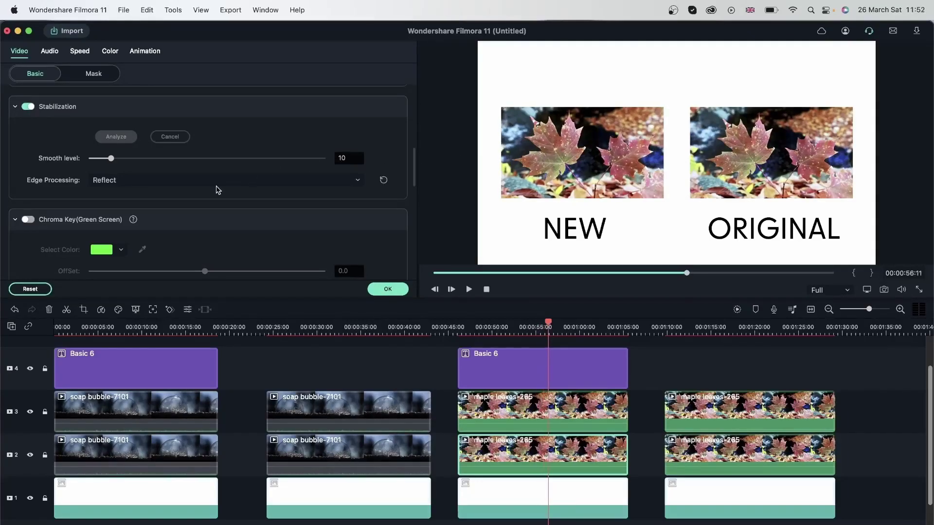
Step: Switch edge processing to Extend, raise smooth level to 51, then play and scrub the comparison
click(153, 181)
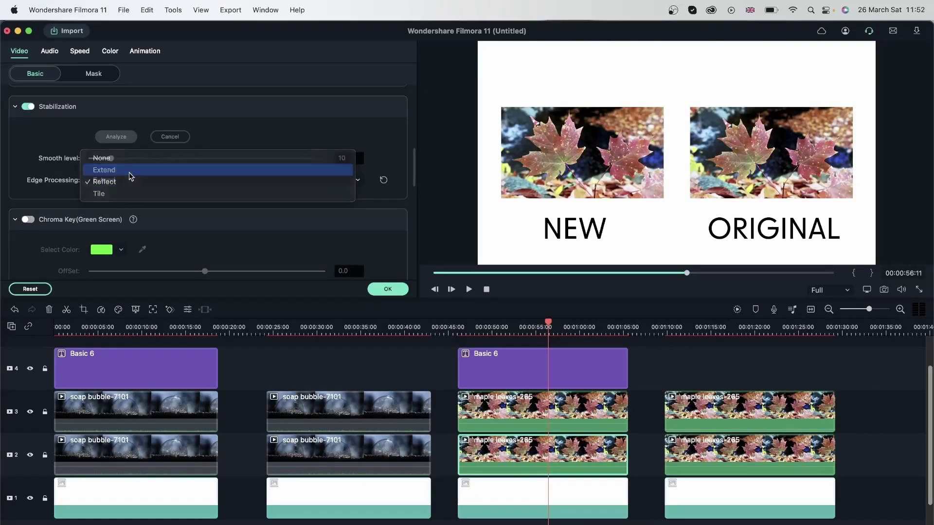
click(148, 170)
drag(111, 159, 207, 158)
key(space)
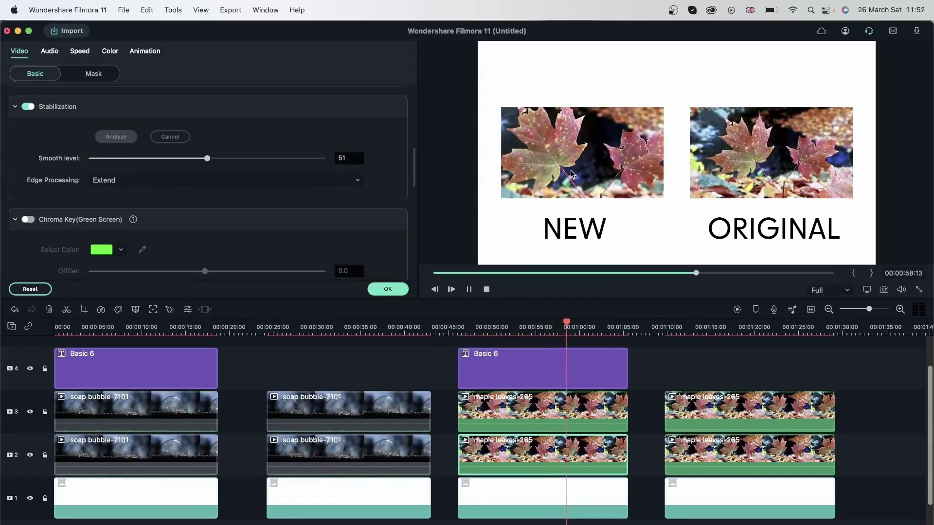
key(space)
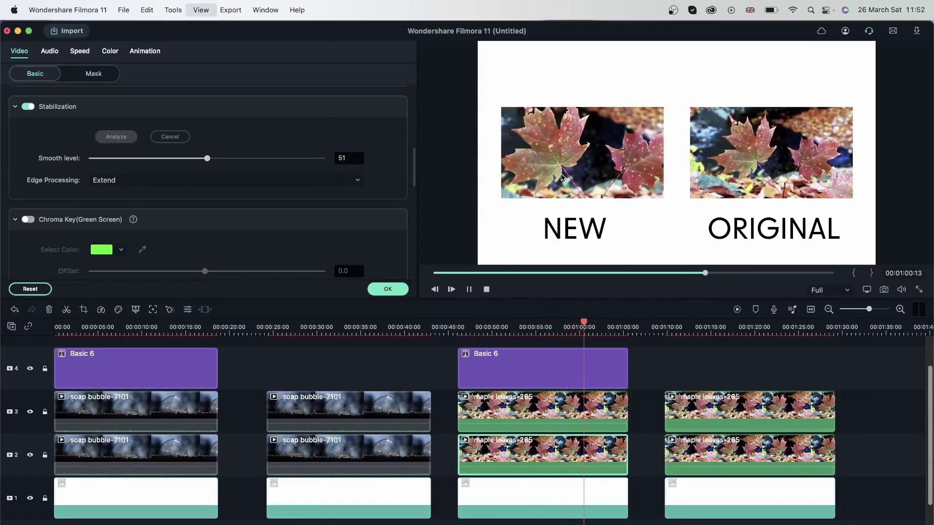
drag(586, 328, 747, 375)
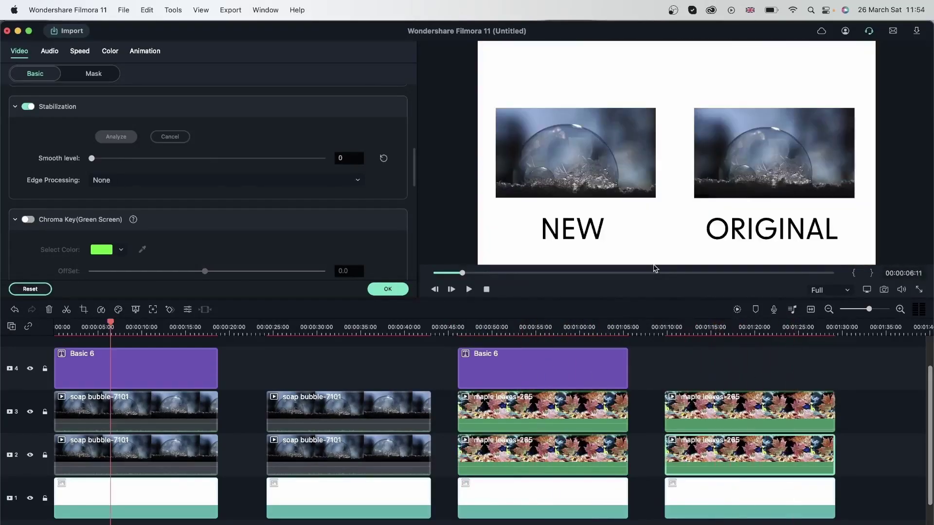
Step: Review several frames of the second soap bubble clip on the timeline
click(315, 324)
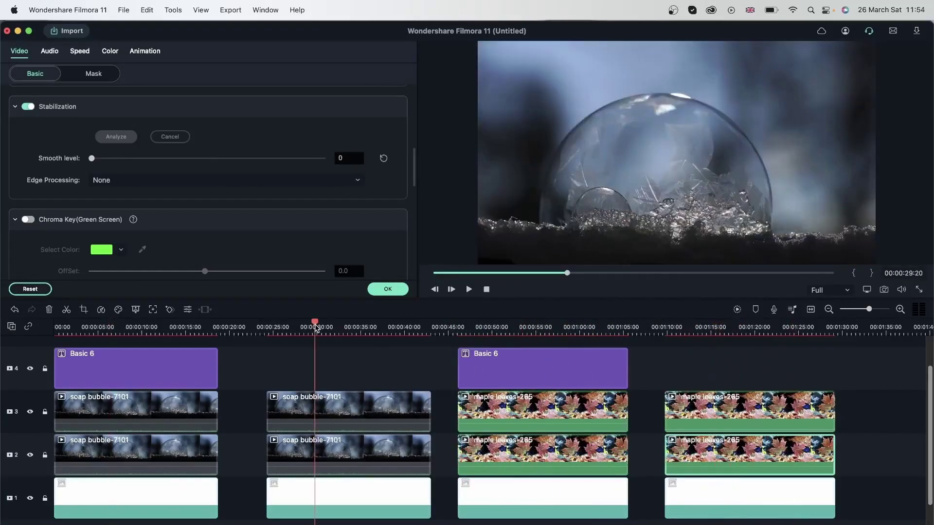
click(375, 330)
click(412, 330)
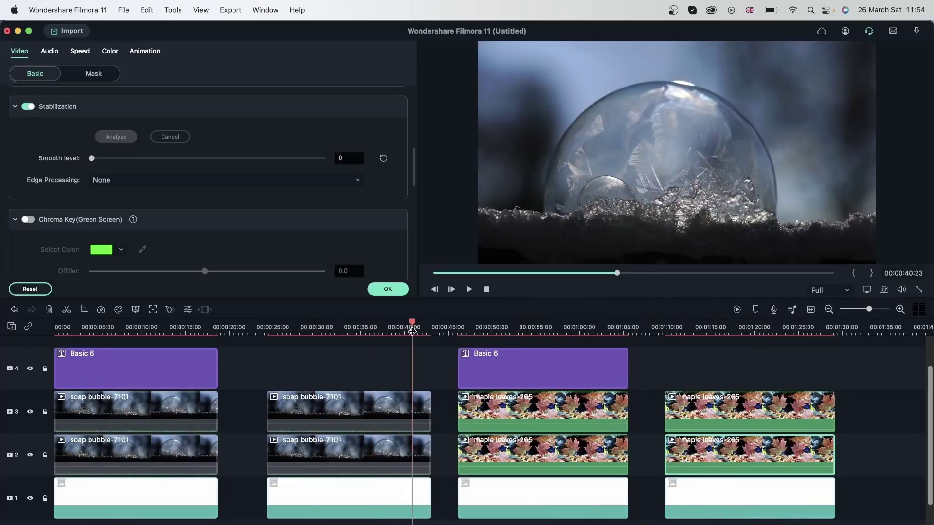
click(309, 326)
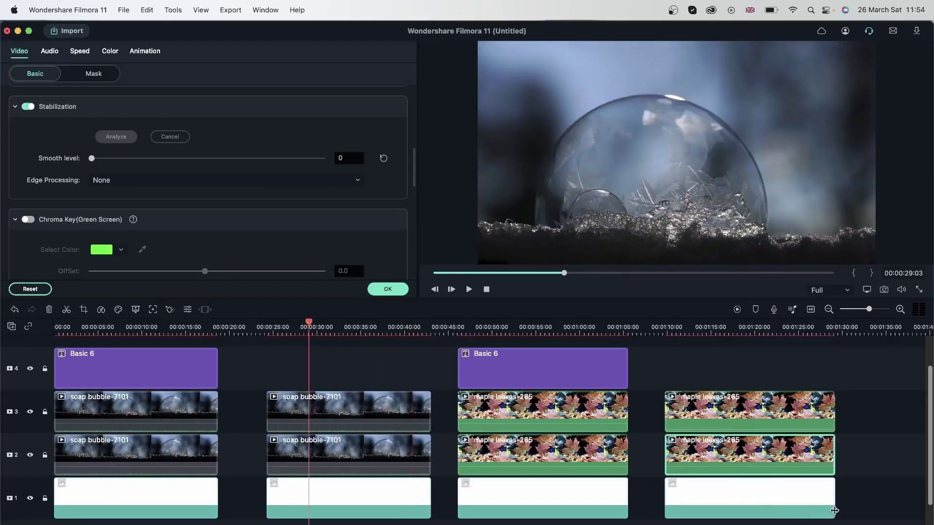
Step: Delete every clip from the timeline and show the Project Media library
drag(835, 511, 44, 359)
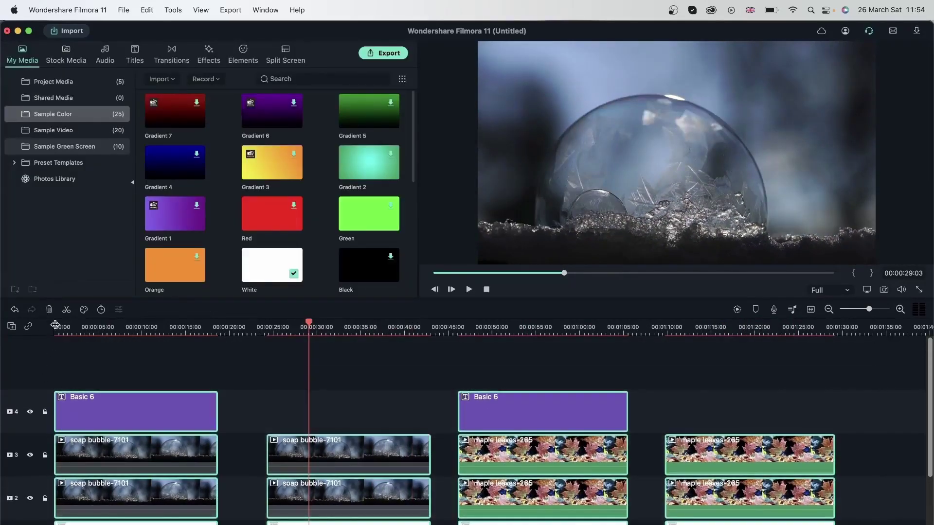
click(48, 309)
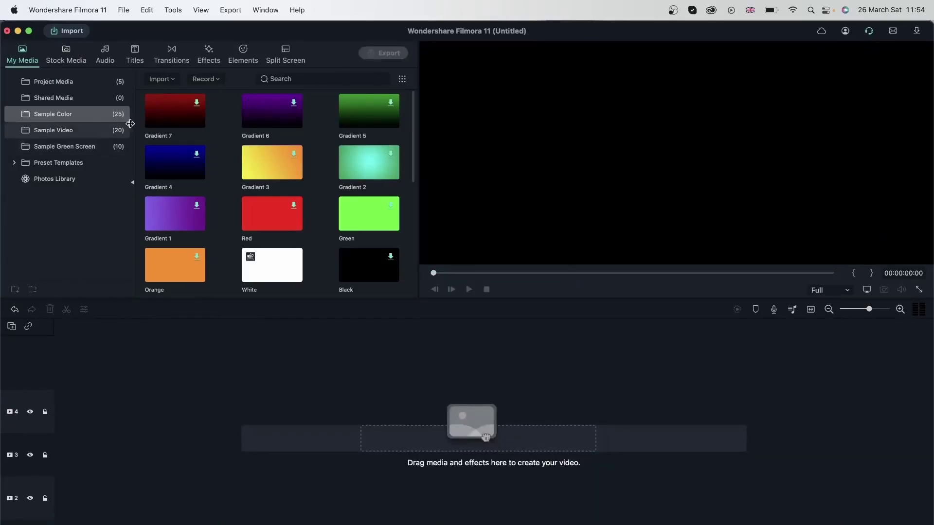
click(76, 83)
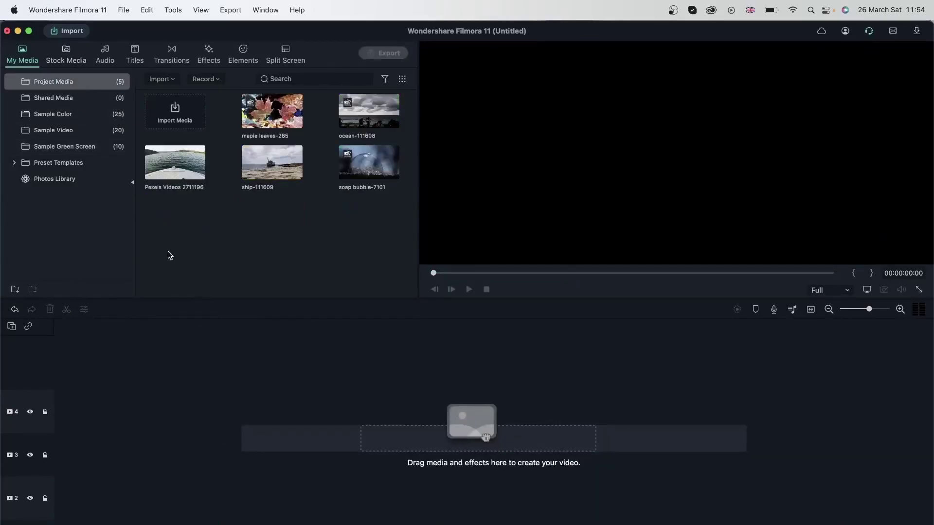
Step: Add the Pexels Videos 2711196 boat clip to track 2, keeping 3840X2160 25.00fps project settings, and preview it
click(171, 162)
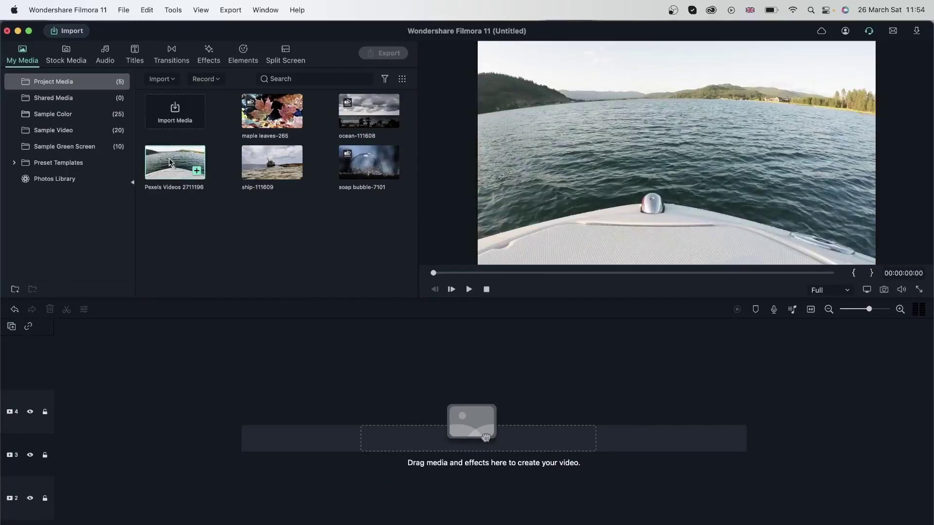
drag(168, 163, 62, 490)
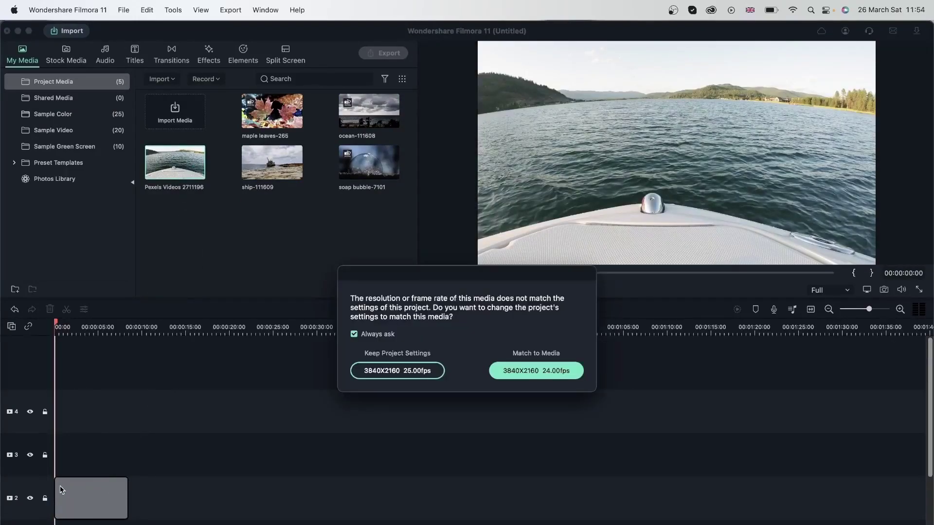
click(427, 373)
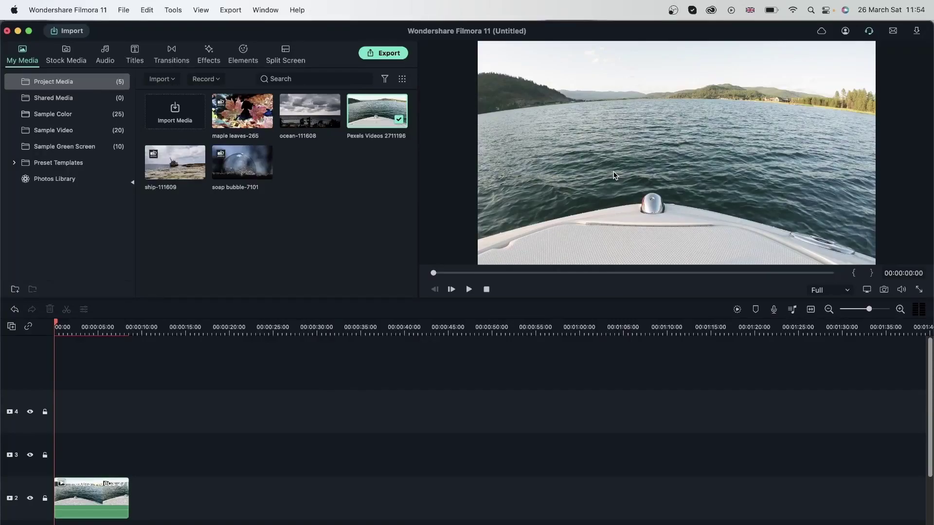
key(space)
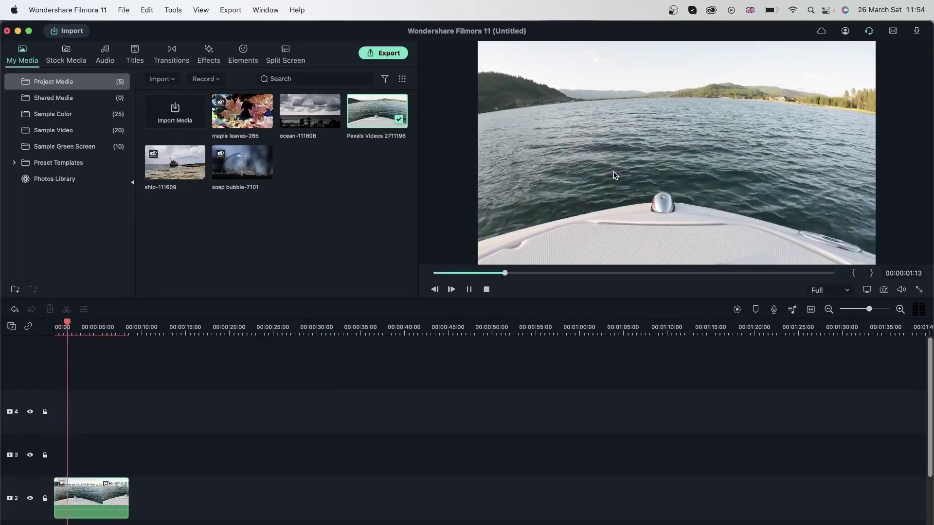
key(space)
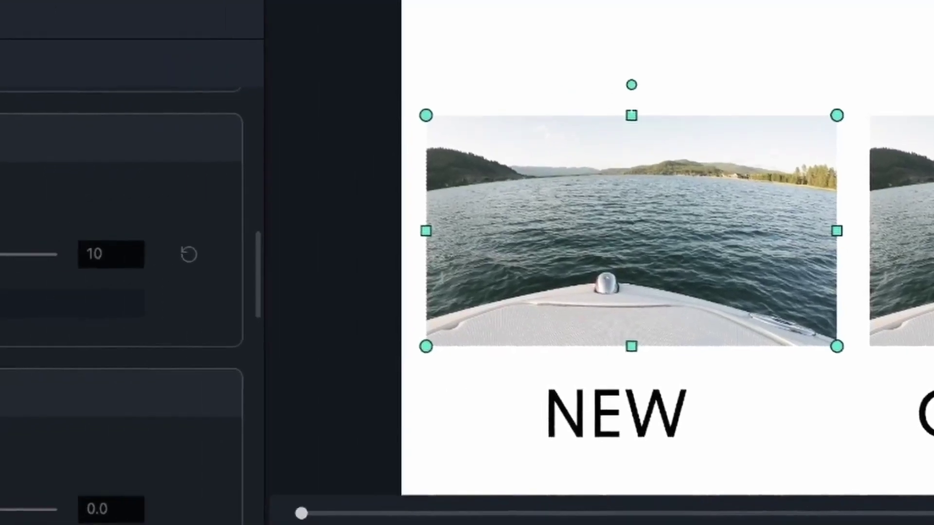
Step: Turn on Lens Correction for the NEW boat clip with the GoPro Hero 5 camera profile
scroll(126, 226, down, 10)
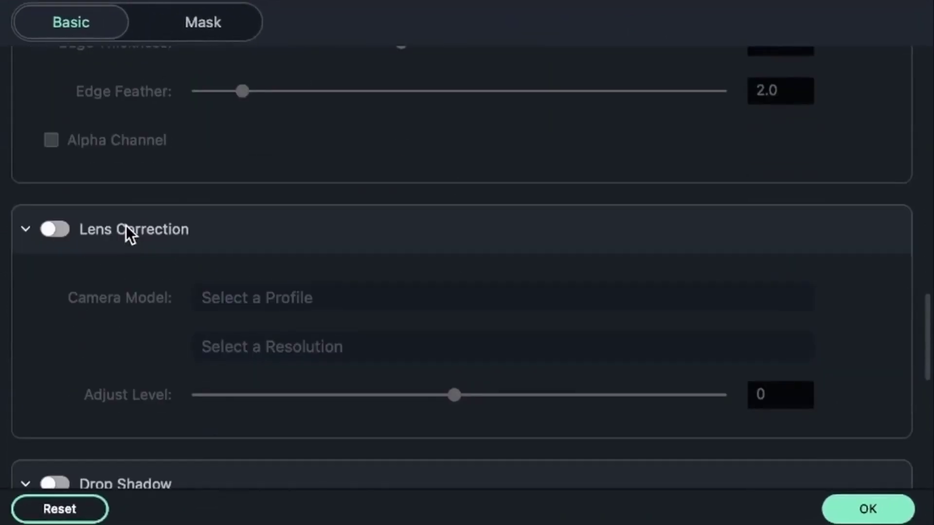
click(57, 229)
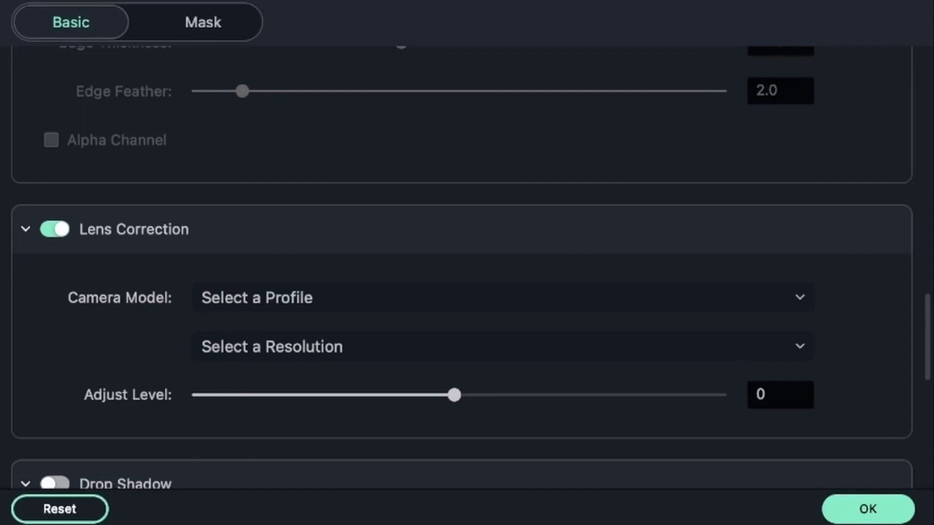
click(608, 298)
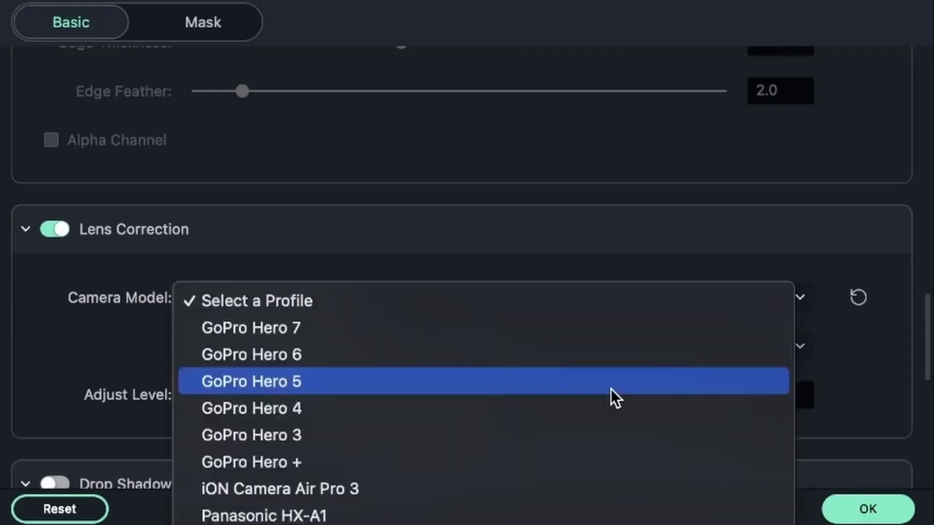
click(585, 393)
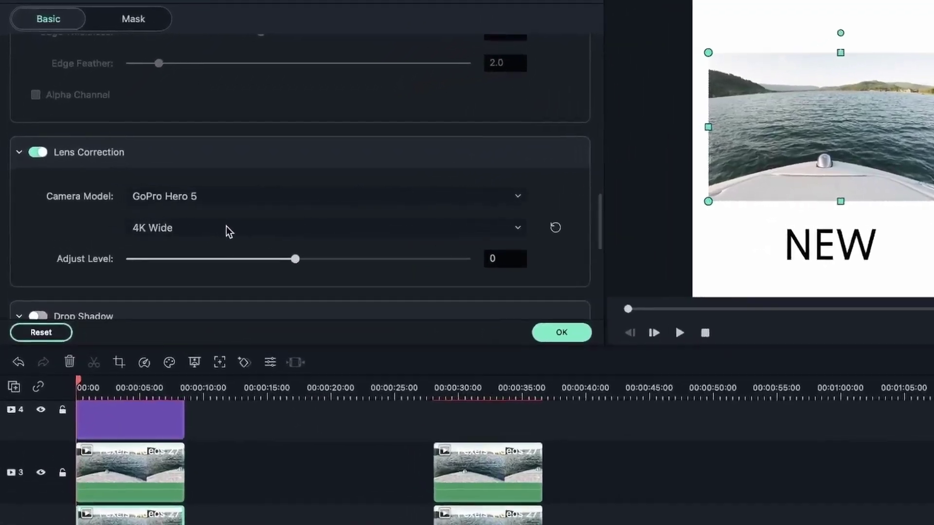
click(156, 217)
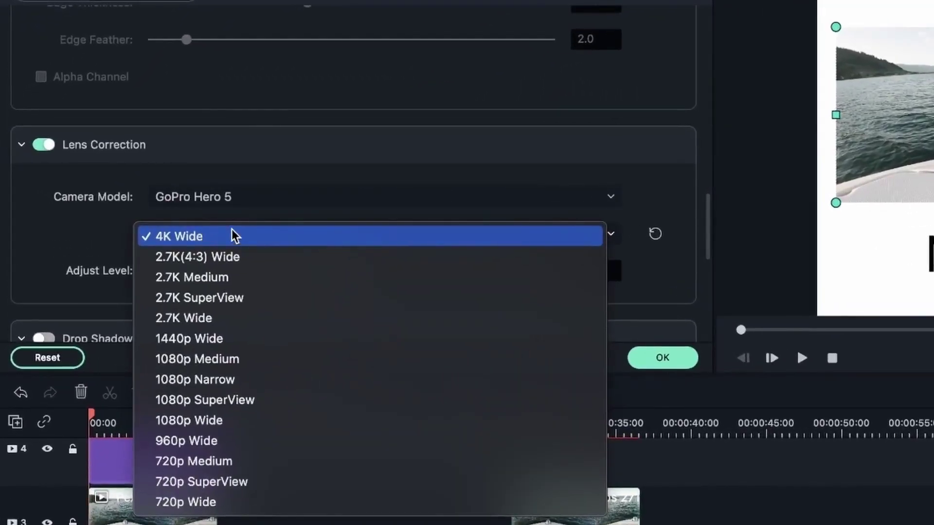
click(268, 200)
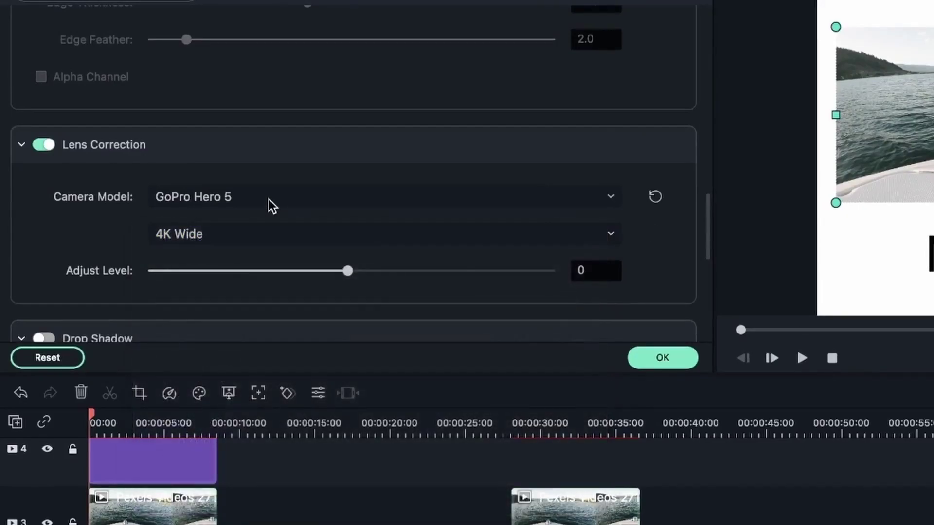
click(270, 199)
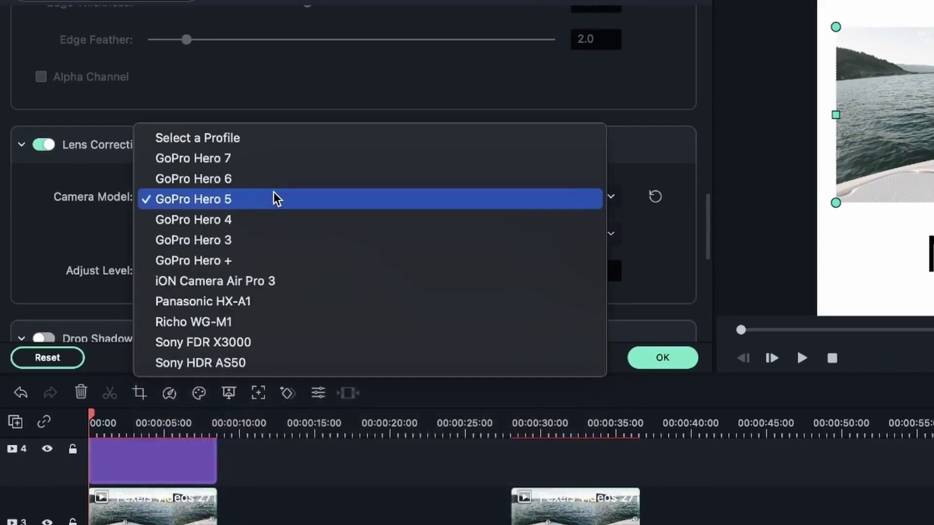
click(239, 382)
click(248, 235)
click(251, 488)
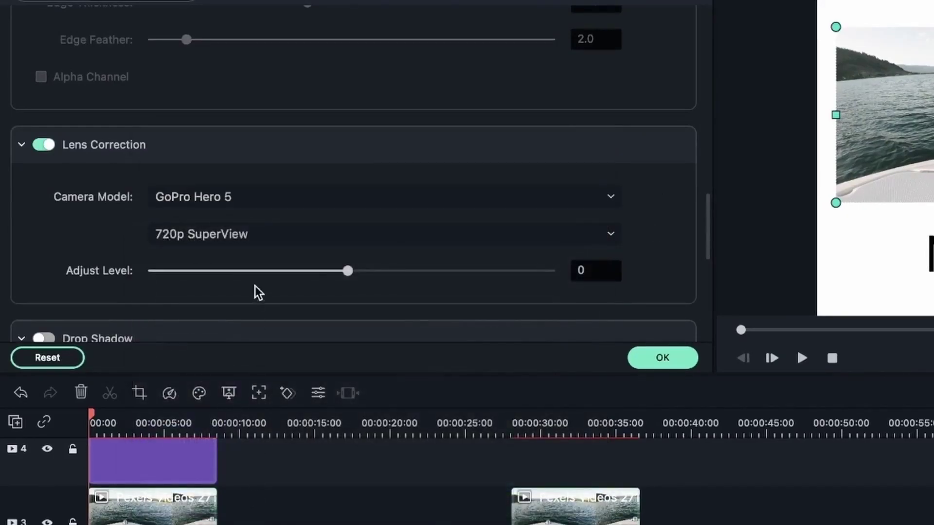
click(251, 237)
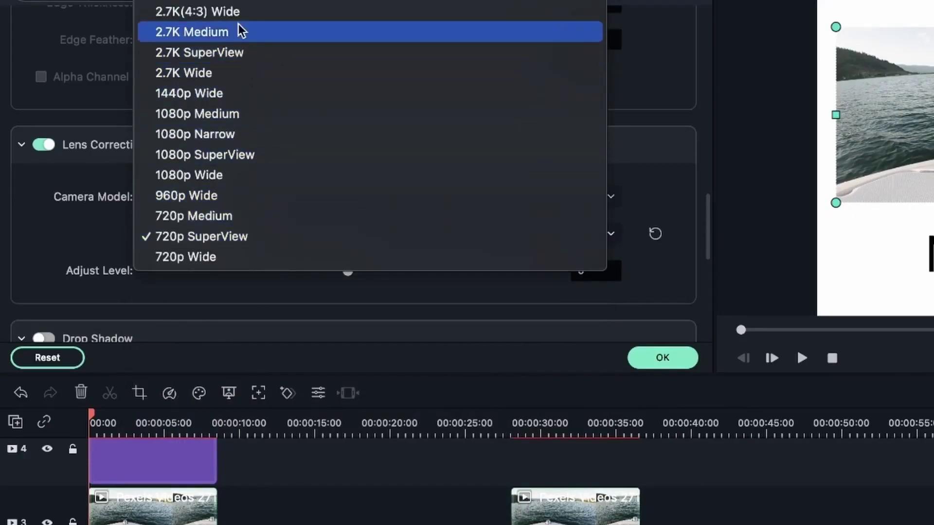
click(240, 2)
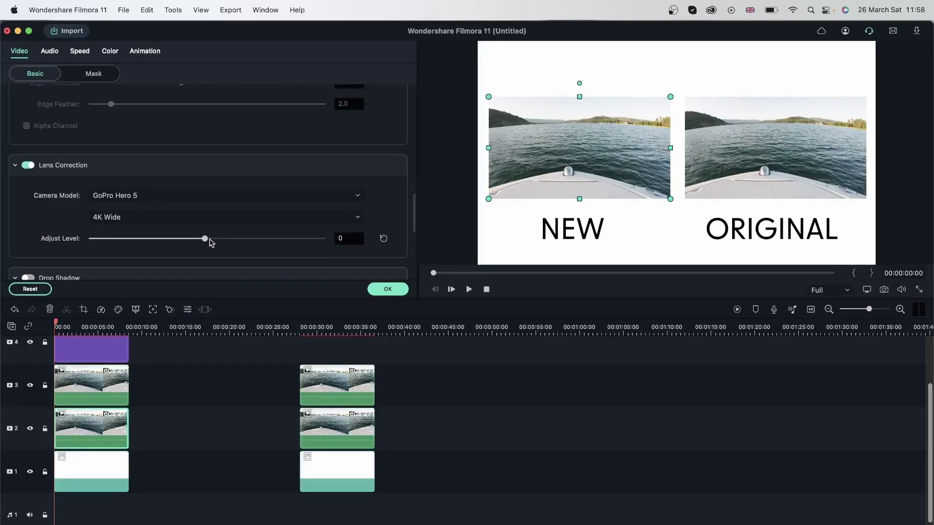
Step: Set the boat clip's lens correction adjust level to -100
drag(204, 239, 324, 238)
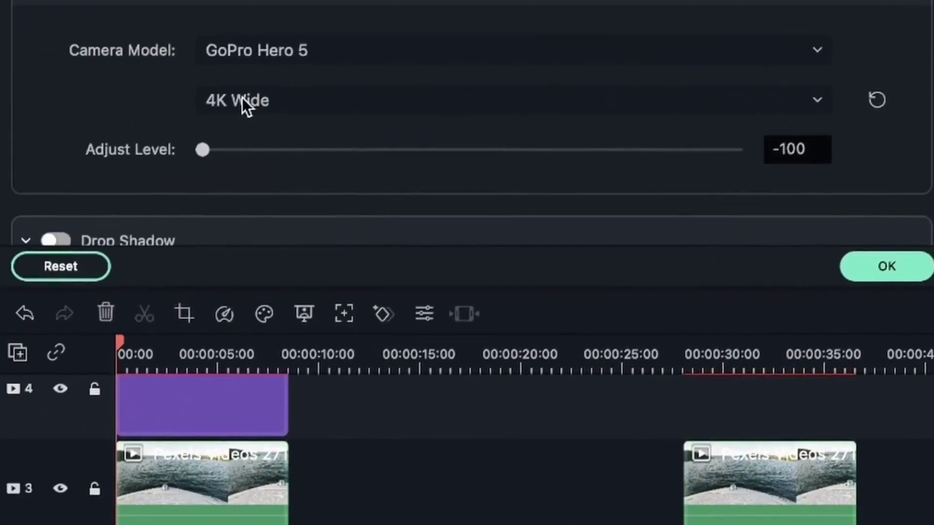
Step: Change the lens correction resolution profile to 2.7K(4:3) Wide
click(242, 97)
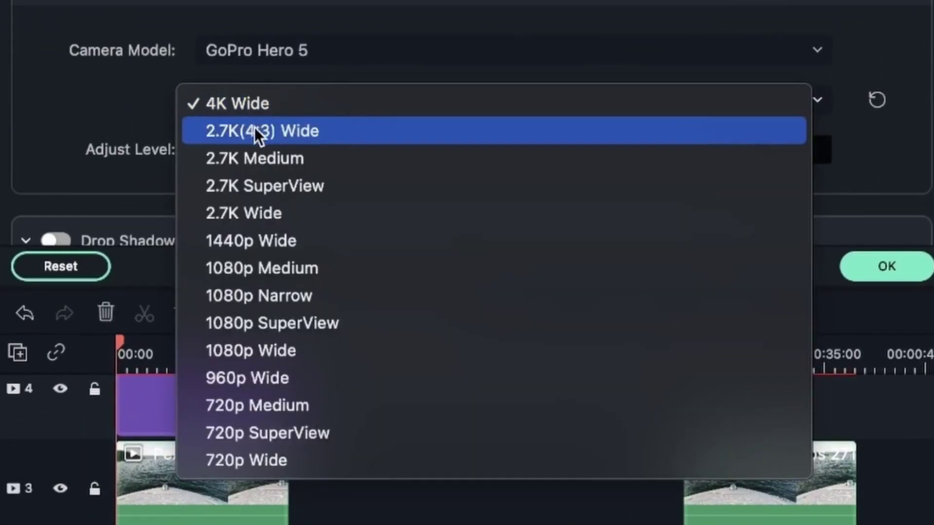
click(254, 131)
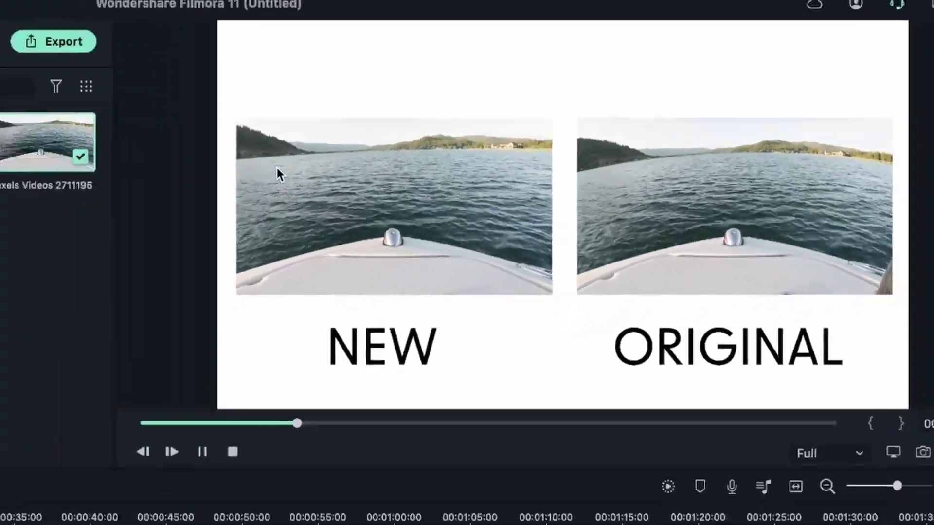
key(space)
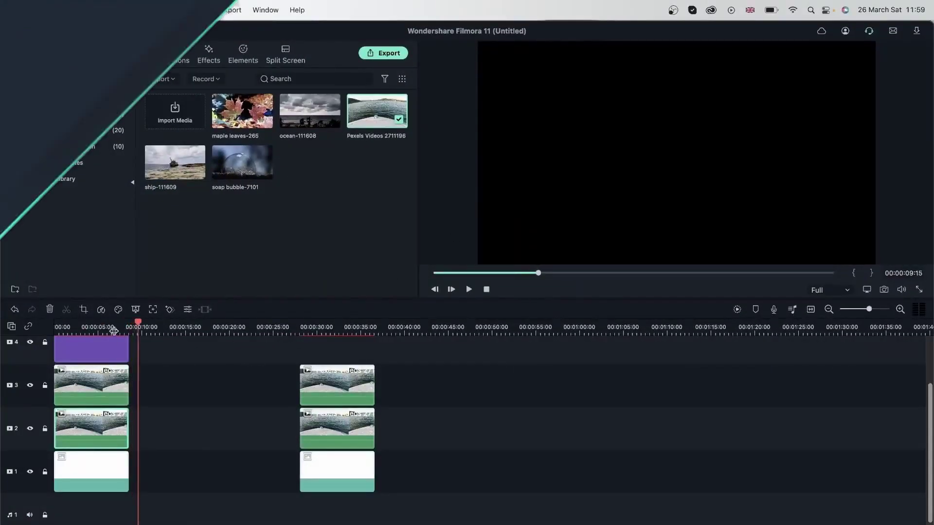